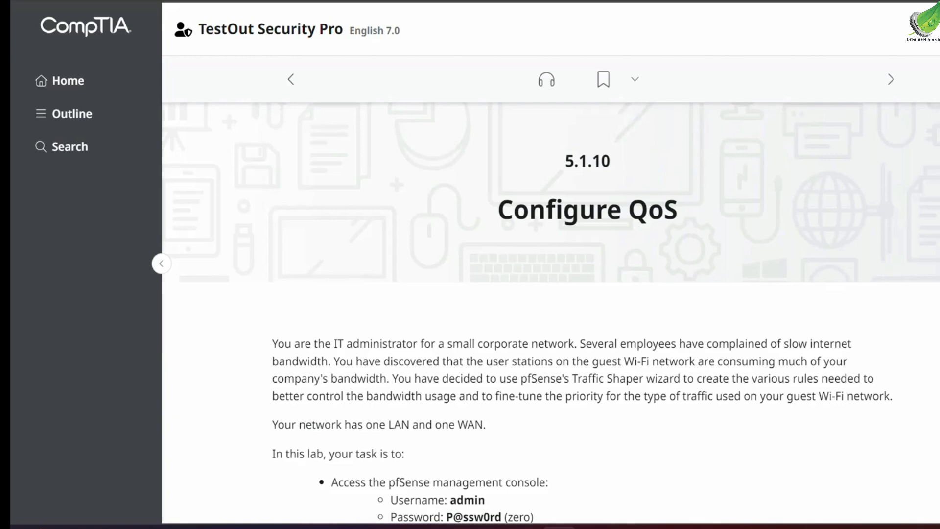
# Step: Start the Configure QoS lab and sign in to the pfSense console with username admin and the account password
pyautogui.scroll(-10, 831, 287)
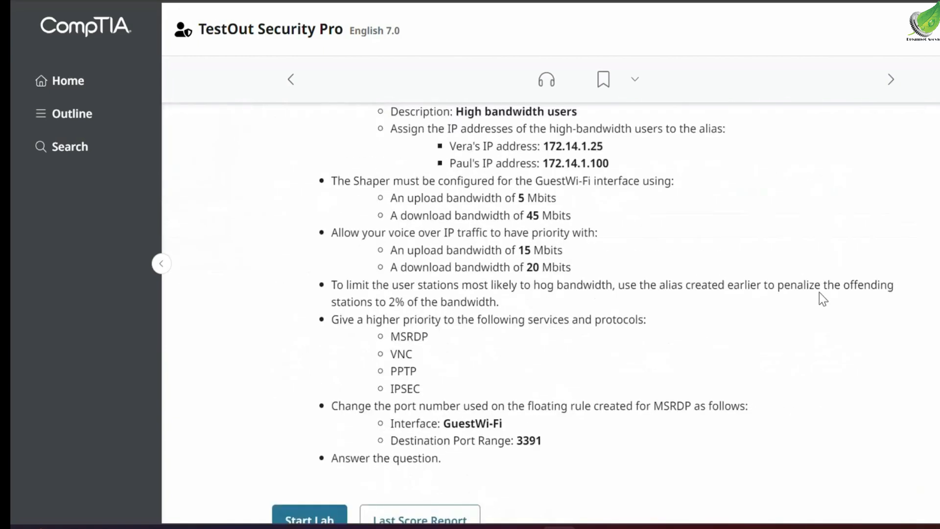
pyautogui.click(333, 483)
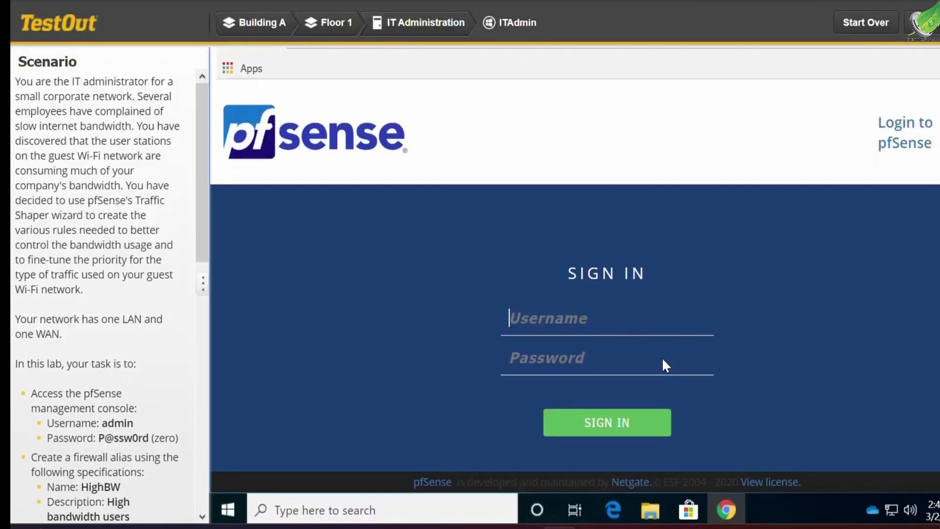
pyautogui.write('a')
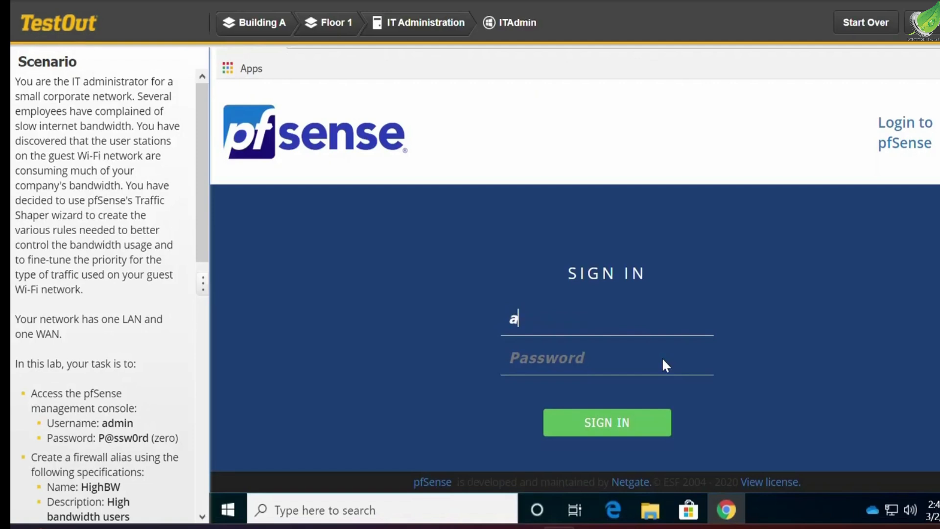
pyautogui.write('dmin')
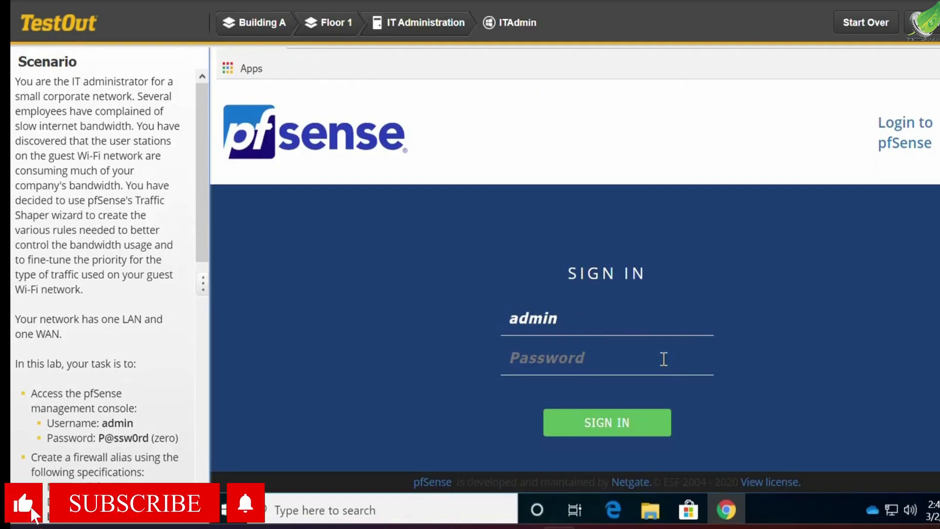
pyautogui.click(664, 359)
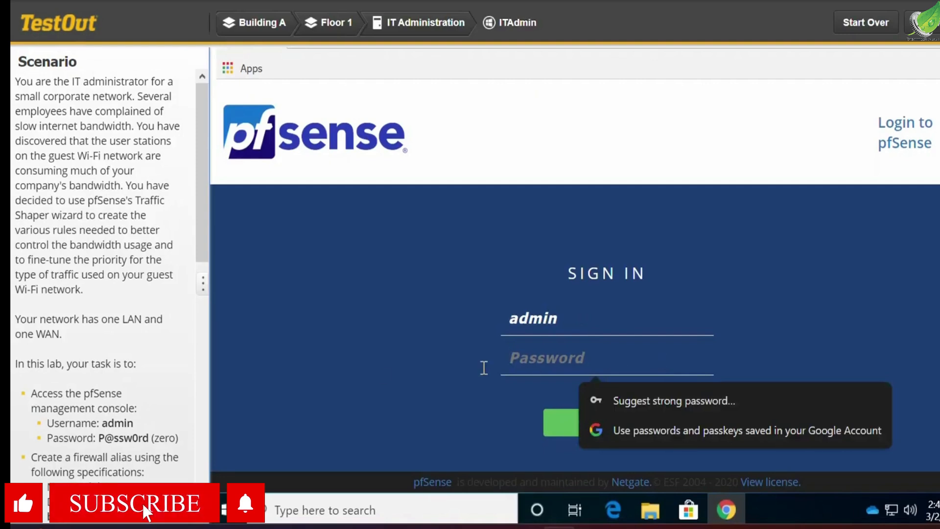
pyautogui.scroll(-2, 181, 373)
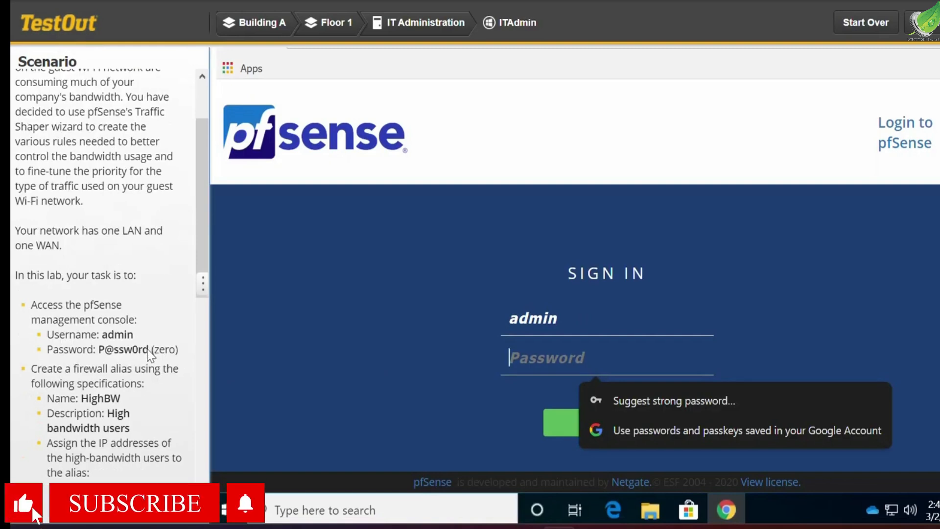
pyautogui.moveTo(148, 349); pyautogui.dragTo(102, 360)
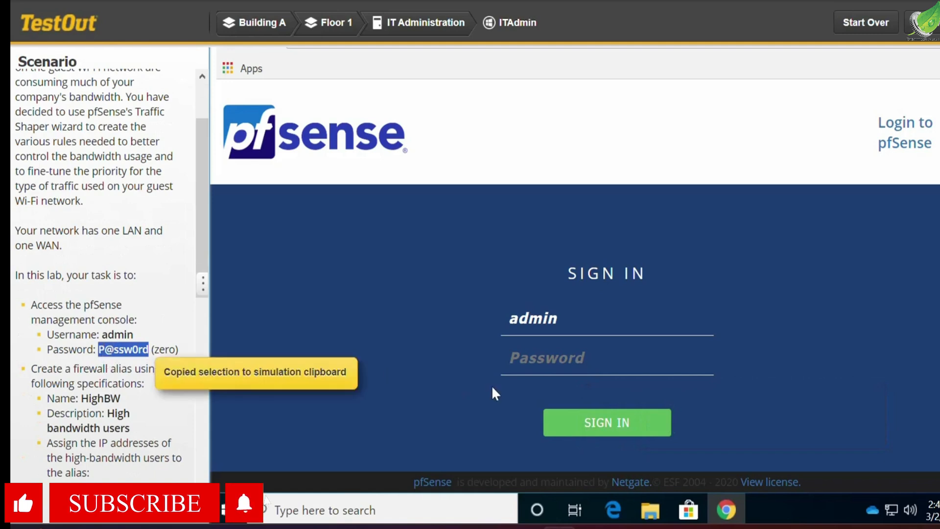
pyautogui.click(551, 367)
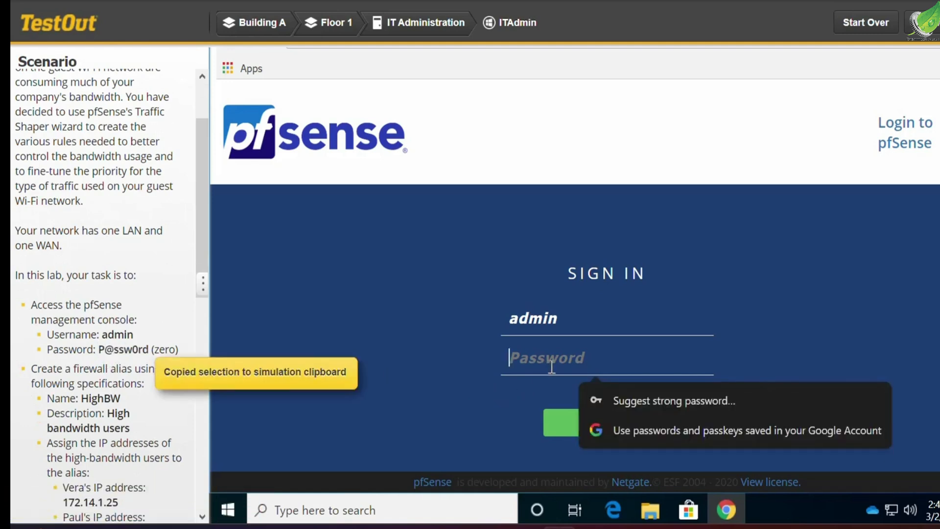
pyautogui.hotkey('ctrl', 'v')
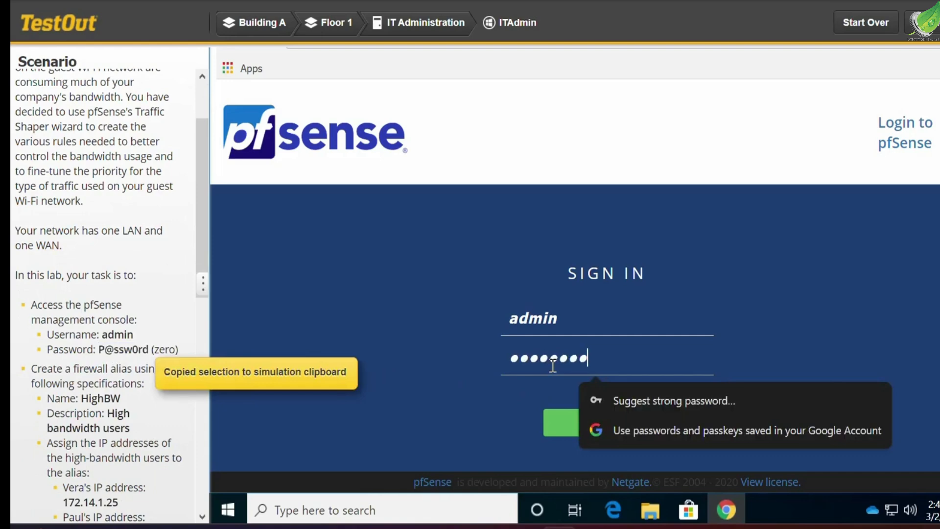
pyautogui.press('Return')
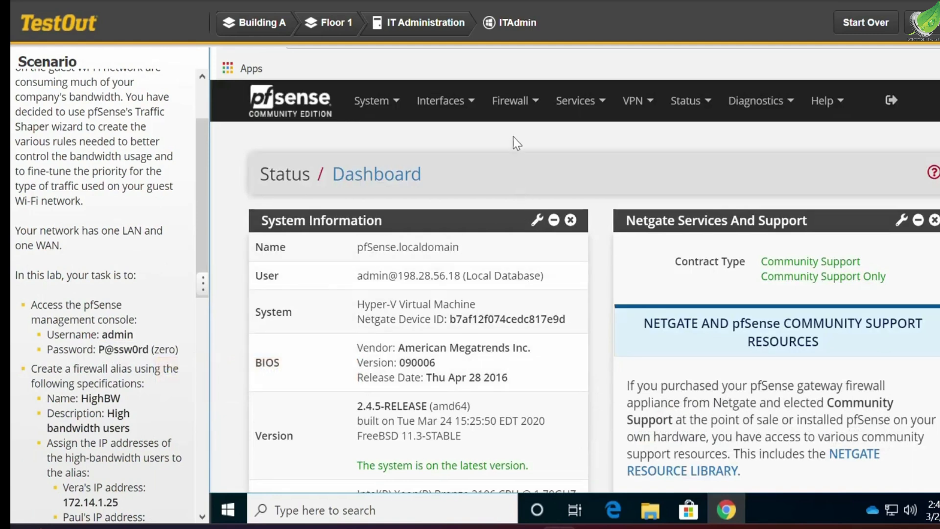
# Step: Add a new firewall IP alias and name it HighBW
pyautogui.click(512, 112)
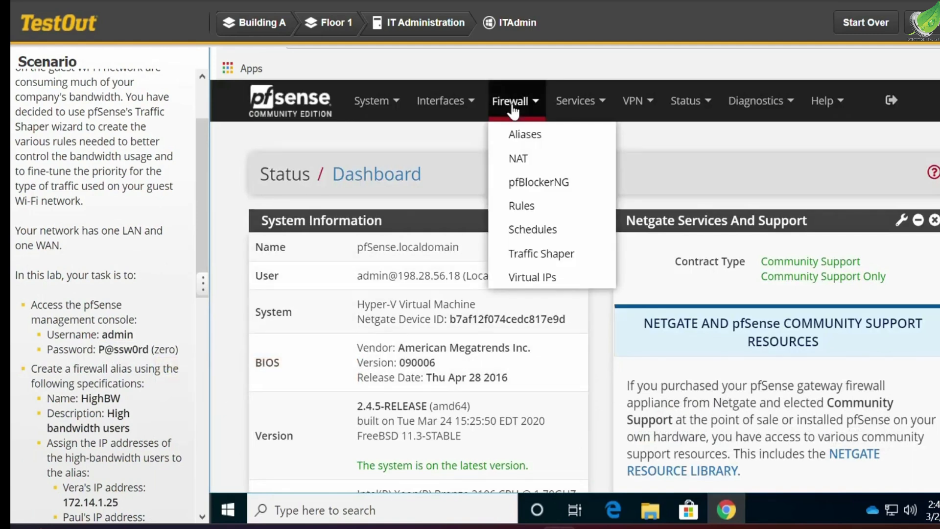
pyautogui.click(524, 140)
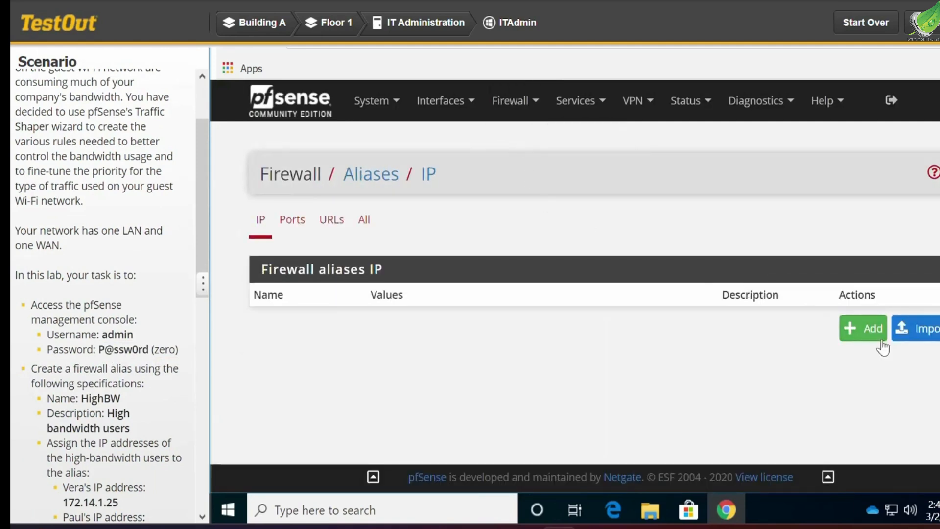
pyautogui.click(867, 336)
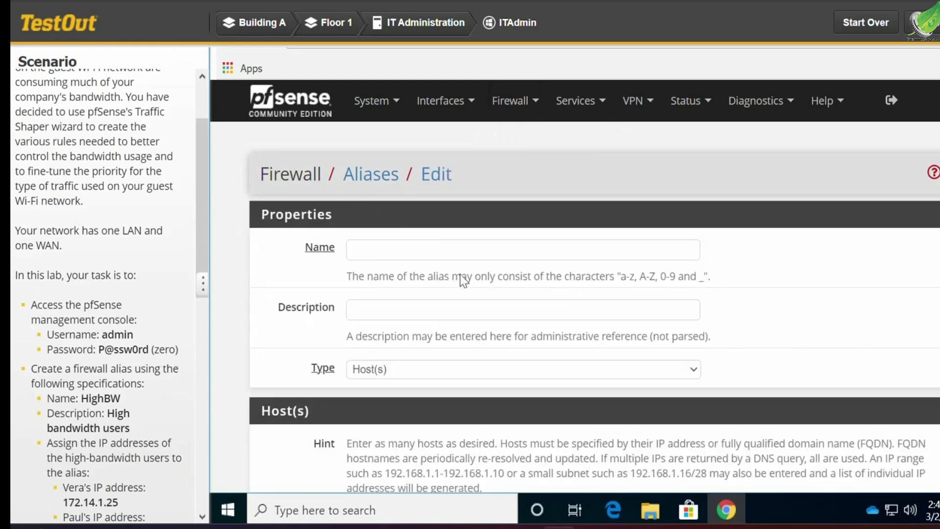
pyautogui.click(424, 253)
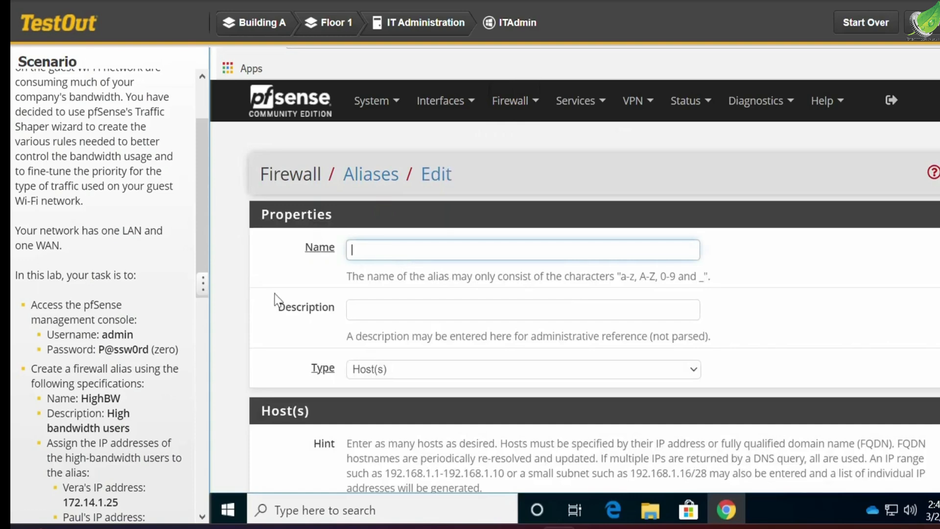
pyautogui.scroll(-2, 106, 355)
pyautogui.scroll(-2, 104, 355)
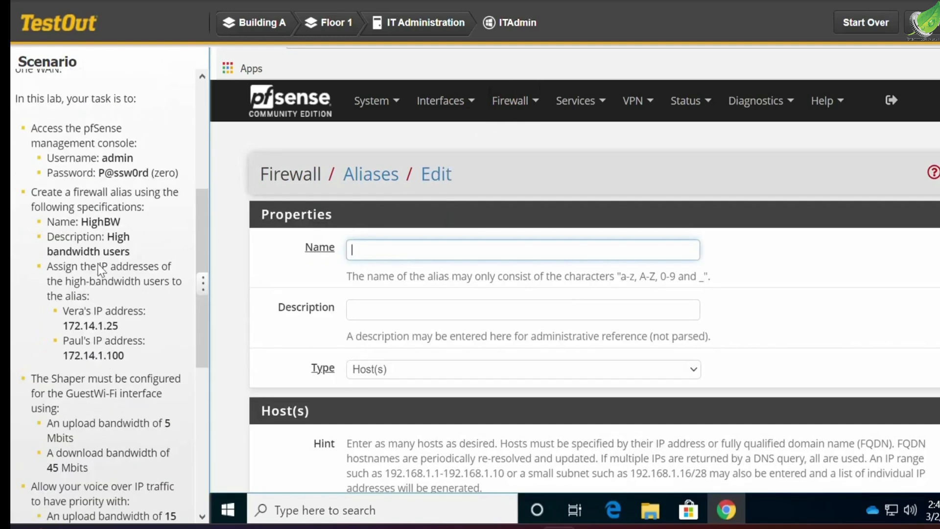
pyautogui.click(120, 223)
pyautogui.moveTo(121, 223); pyautogui.dragTo(83, 224)
pyautogui.hotkey('ctrl', 'c')
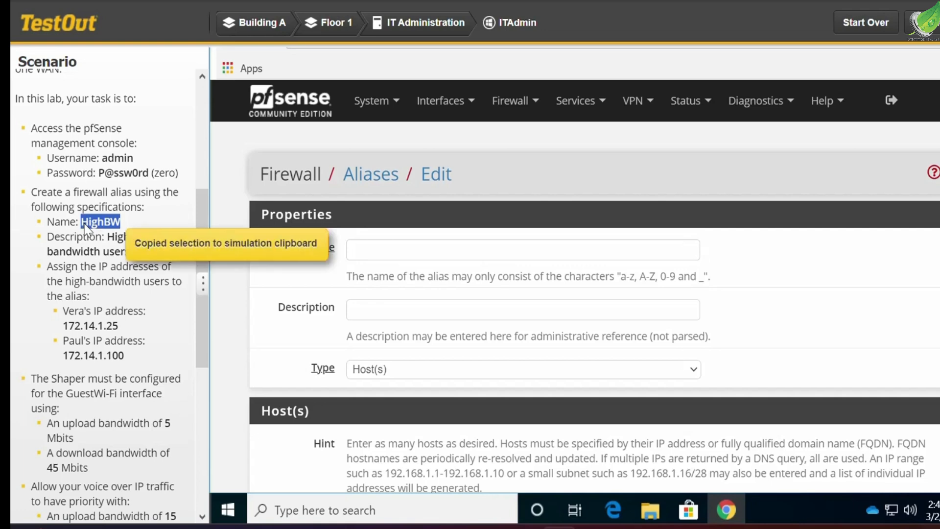
pyautogui.click(375, 246)
pyautogui.hotkey('ctrl', 'v')
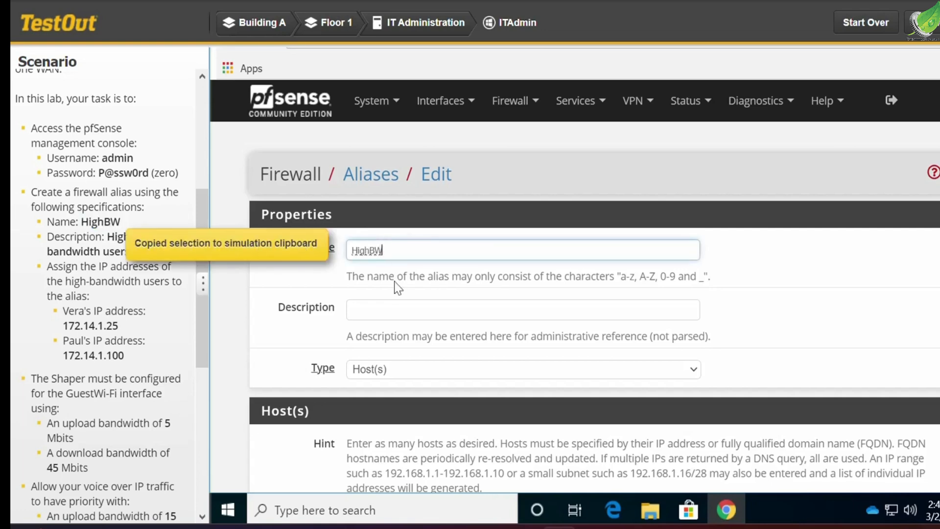
# Step: Set the alias description to "High bandwidth users"
pyautogui.click(380, 311)
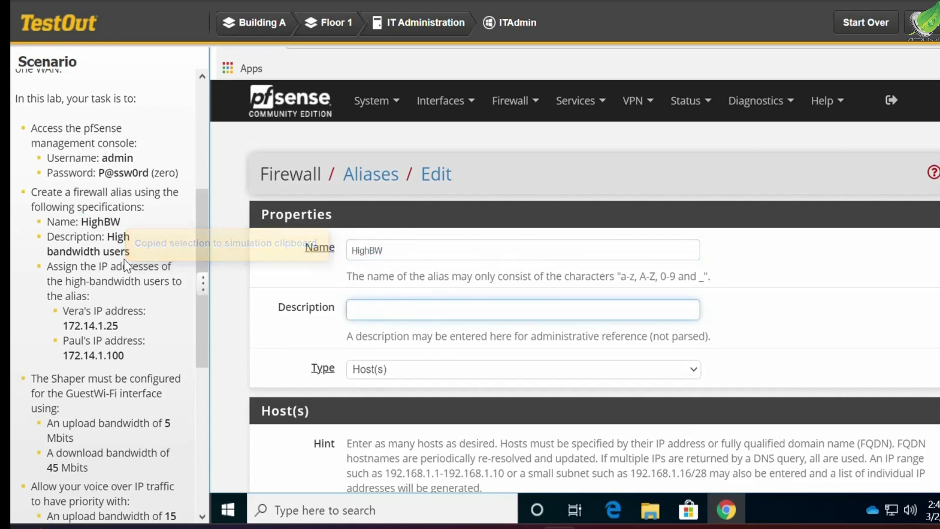
pyautogui.moveTo(131, 254); pyautogui.dragTo(113, 244)
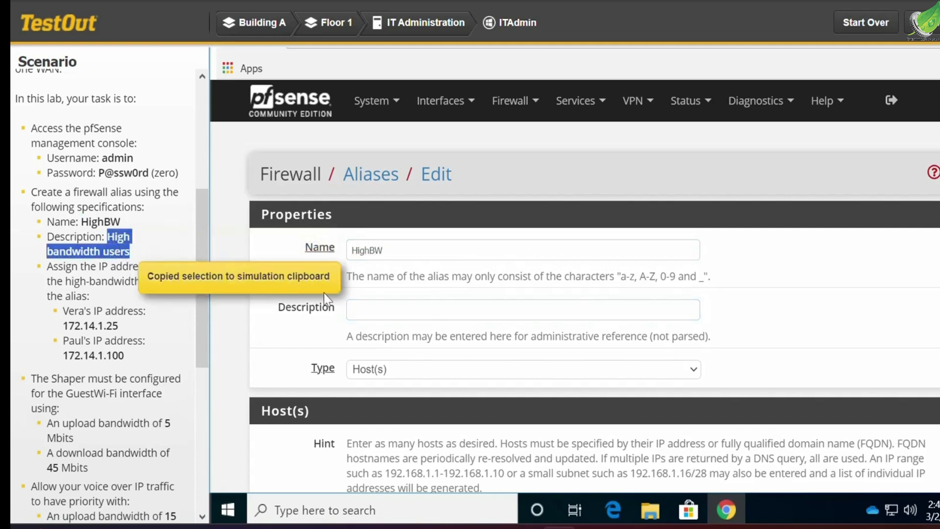
pyautogui.click(391, 311)
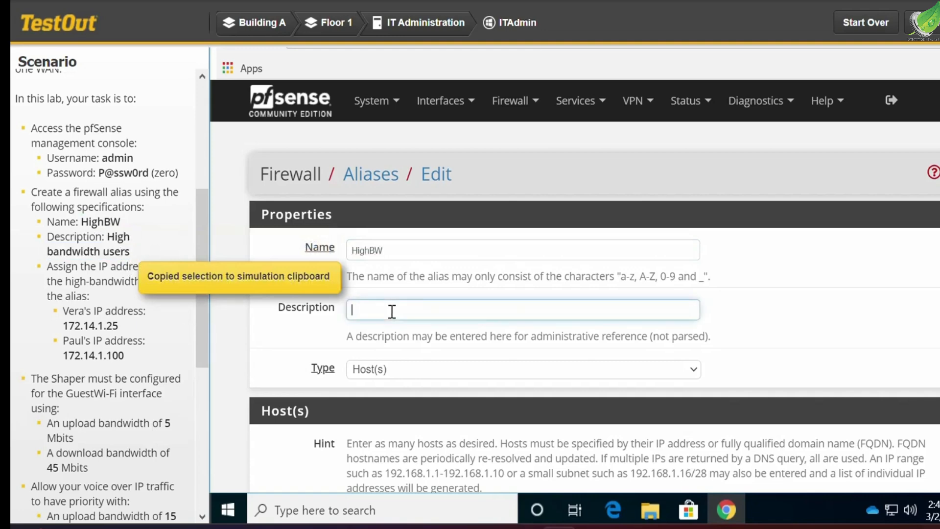
pyautogui.hotkey('ctrl', 'v')
# Step: Add a second host entry to the alias and enter 172.14.1.25 as the first host's address
pyautogui.scroll(-1, 454, 390)
pyautogui.scroll(-2, 455, 392)
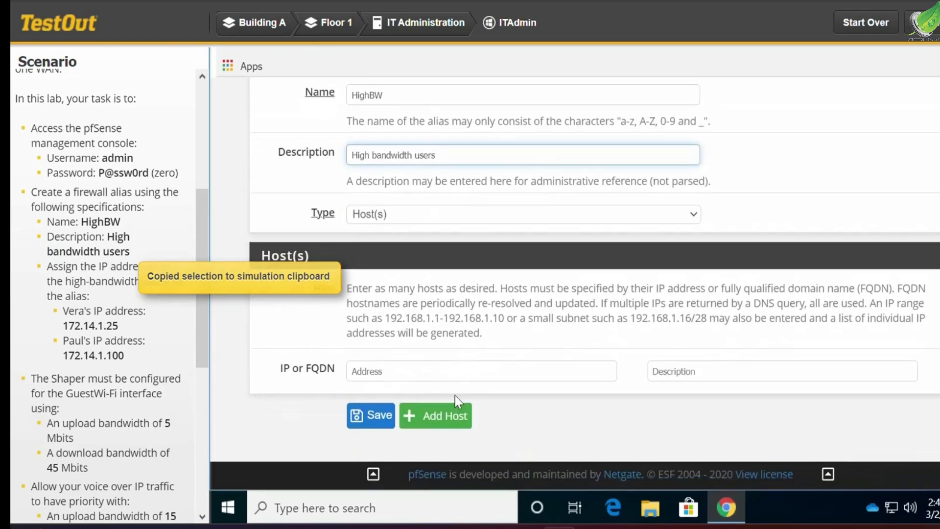
pyautogui.click(447, 420)
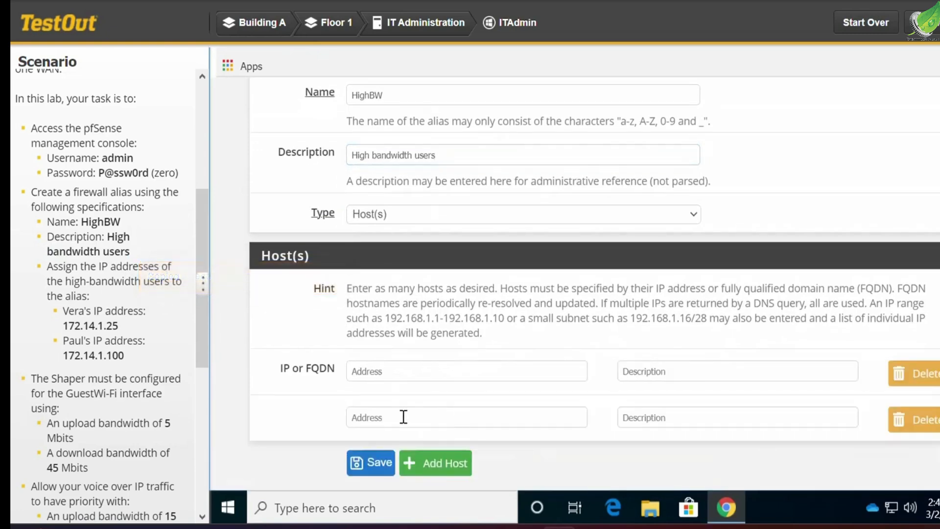
pyautogui.click(392, 373)
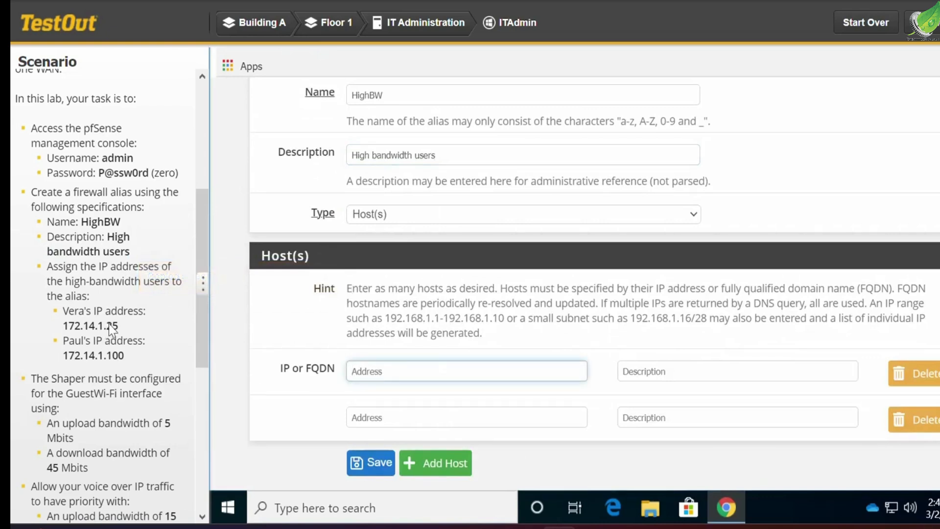
pyautogui.moveTo(119, 327); pyautogui.dragTo(94, 327)
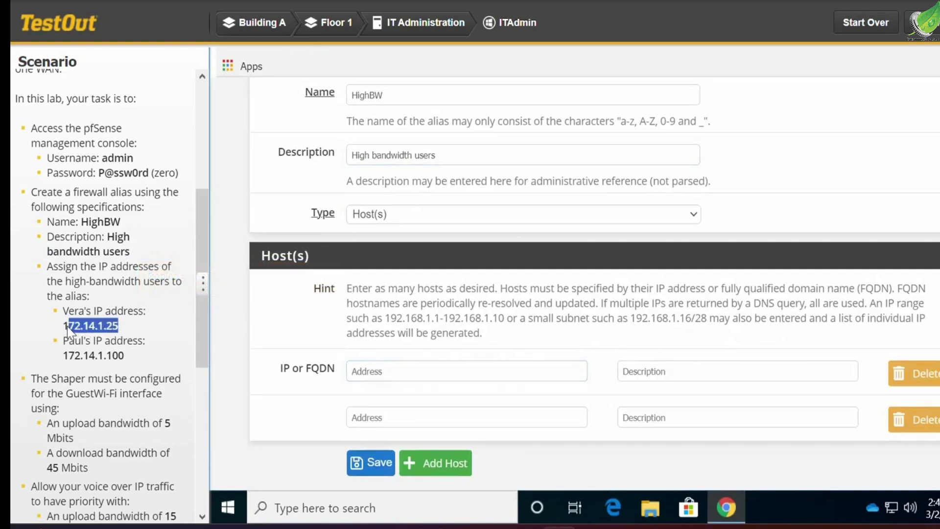
pyautogui.hotkey('ctrl', 'c')
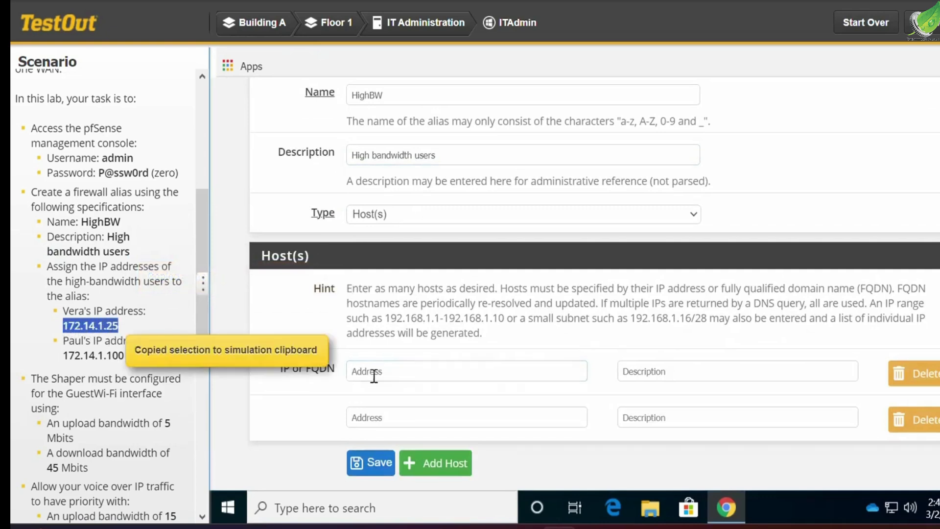
pyautogui.click(399, 377)
pyautogui.hotkey('ctrl', 'v')
# Step: Enter 172.14.1.100 as the second host's address, then save the alias and apply the changes
pyautogui.click(409, 412)
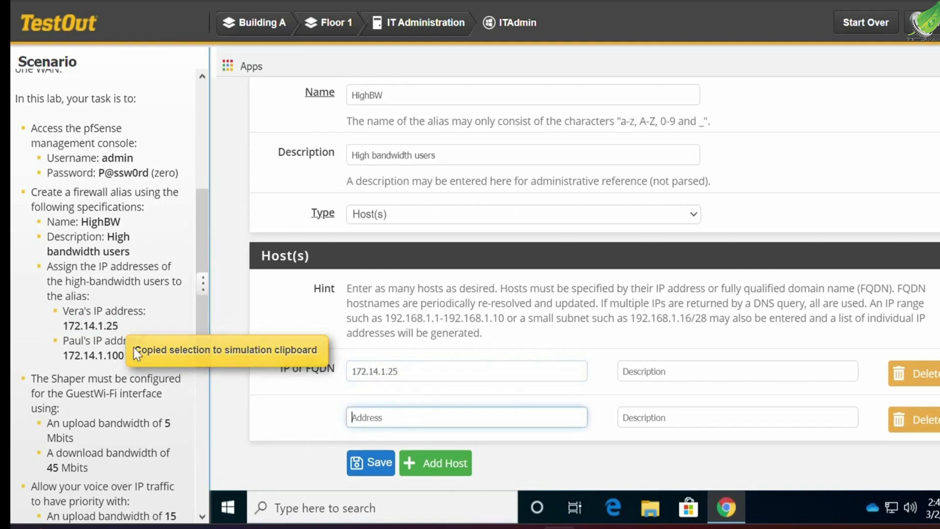
pyautogui.moveTo(125, 357); pyautogui.dragTo(105, 357)
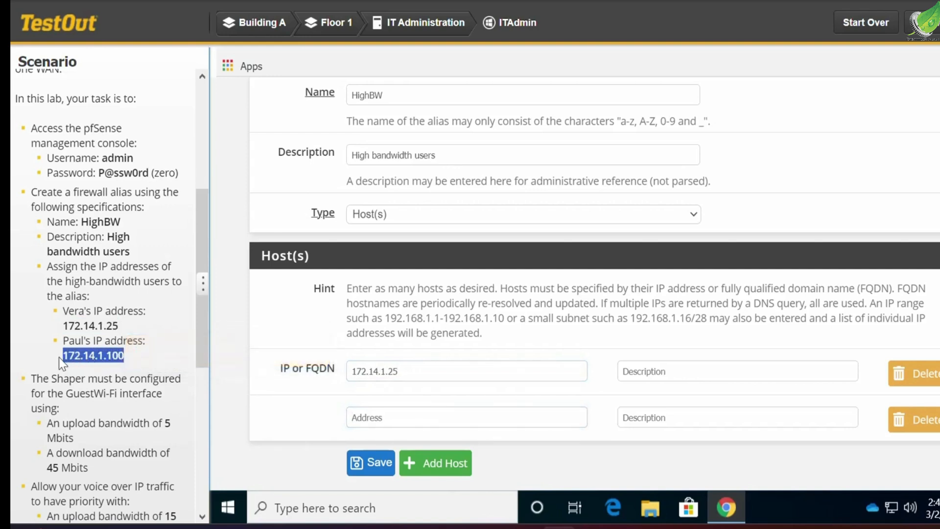
pyautogui.hotkey('ctrl', 'c')
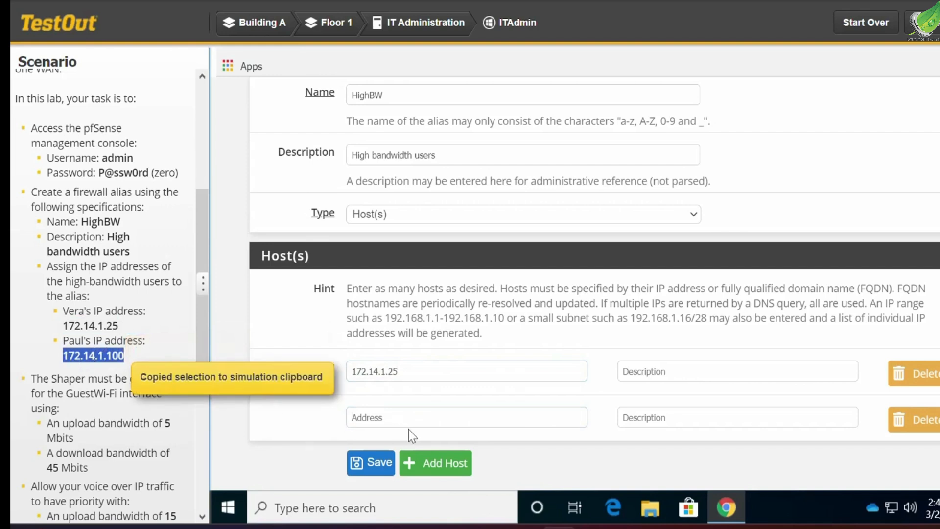
pyautogui.click(417, 420)
pyautogui.hotkey('ctrl', 'v')
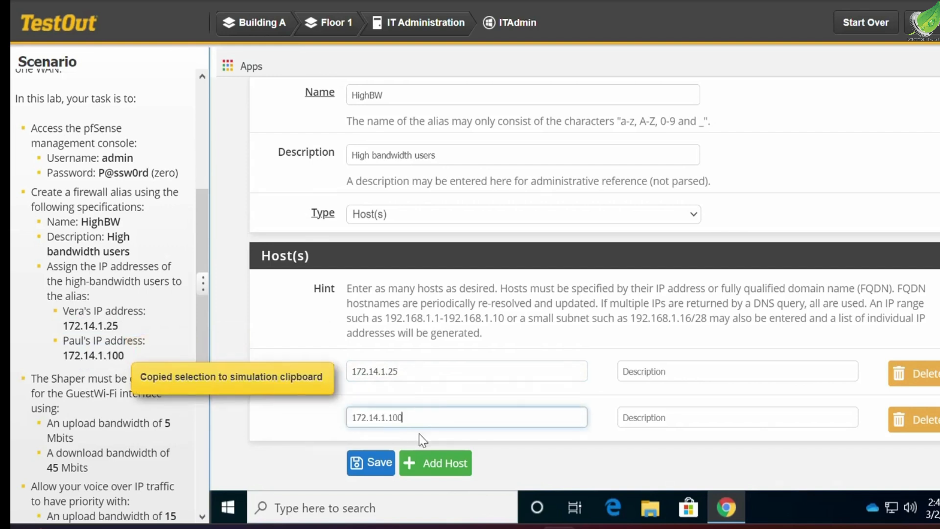
pyautogui.click(371, 464)
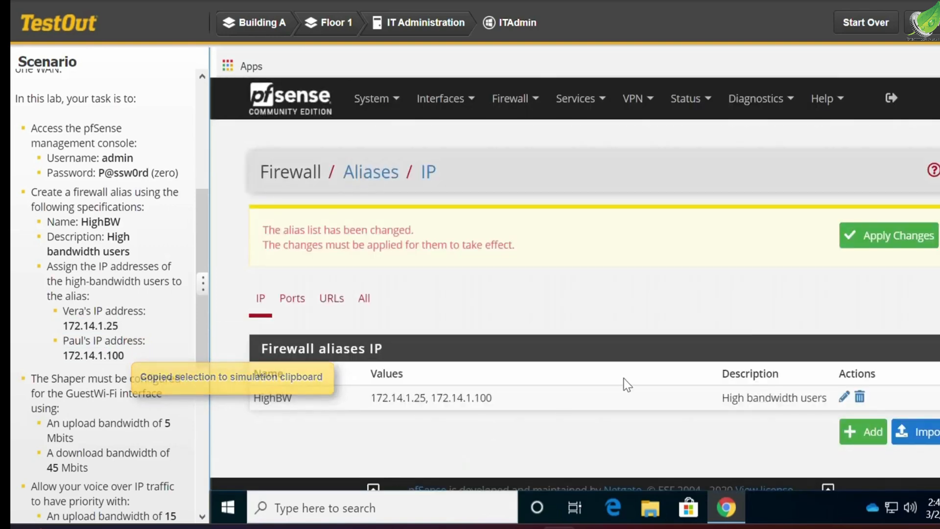
pyautogui.click(863, 238)
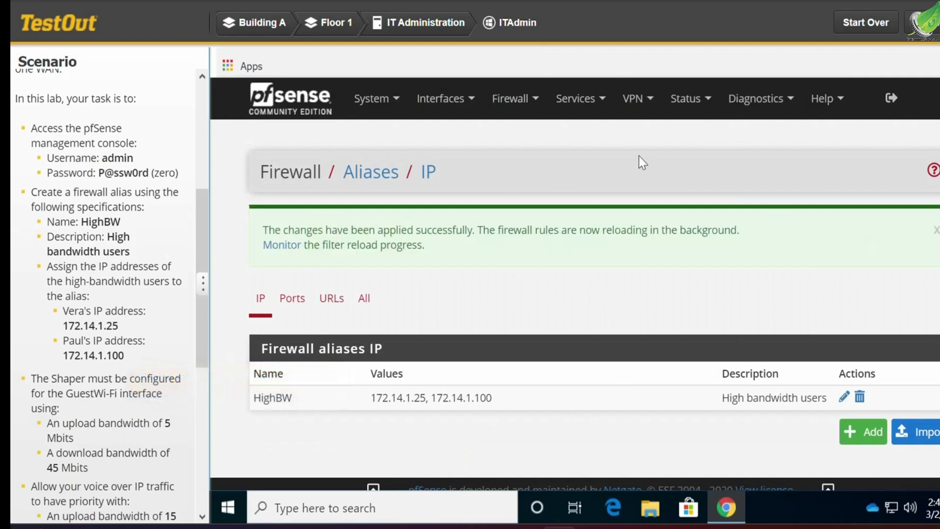
# Step: Open the Traffic Shaper wizard for dedicated links, traffic_shaper_wizard_dedicated.xml
pyautogui.click(532, 102)
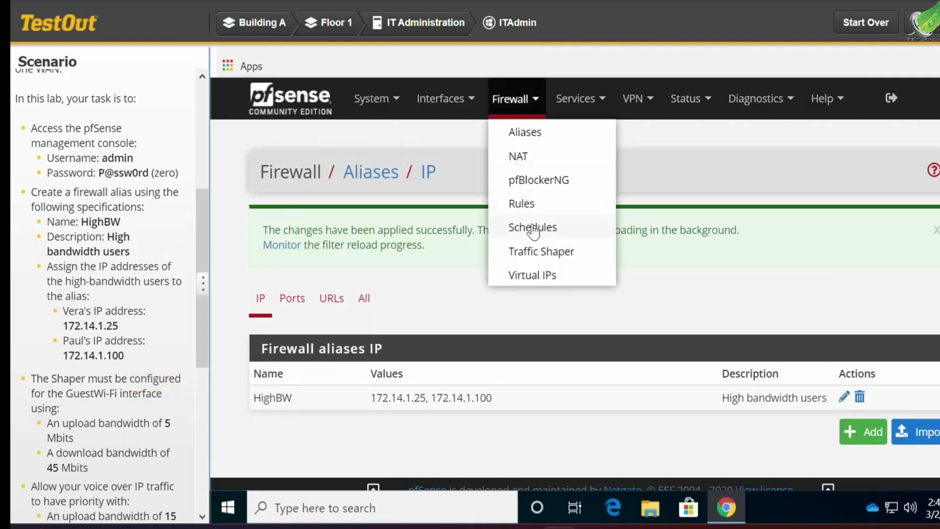
pyautogui.click(539, 250)
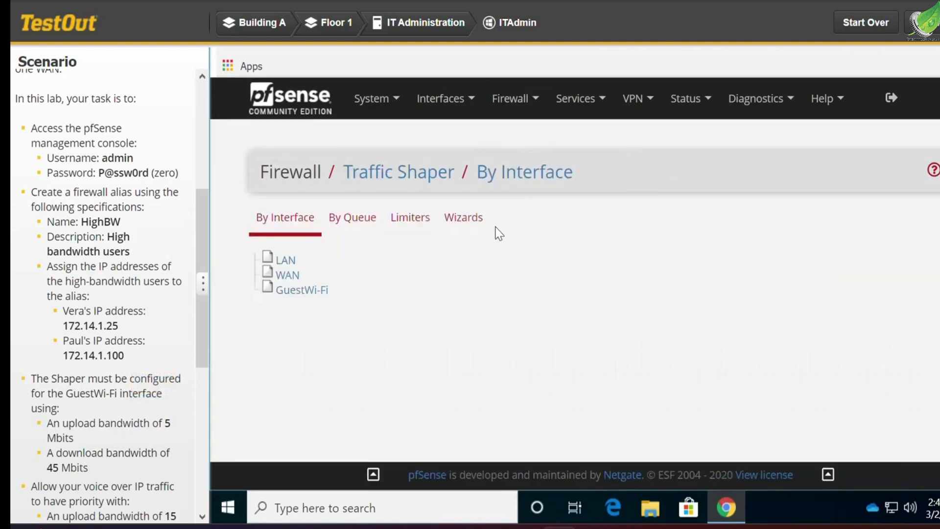
pyautogui.click(483, 226)
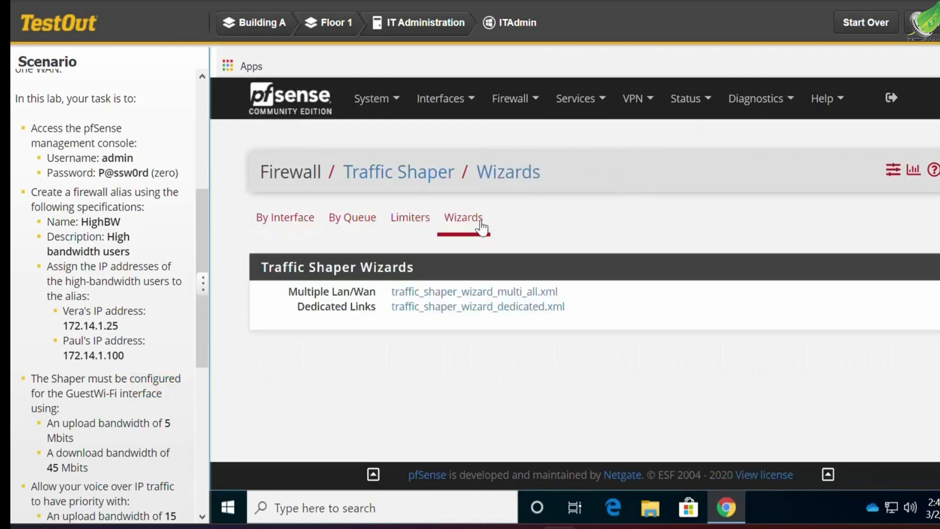
pyautogui.click(470, 307)
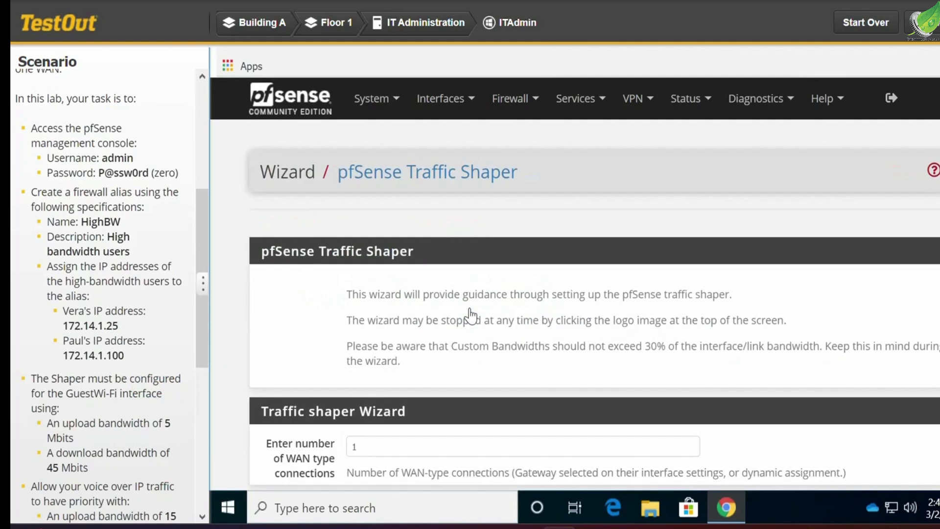
# Step: Continue the wizard with one WAN connection and set connection #1's local interface to GuestWi-Fi
pyautogui.scroll(-3, 471, 316)
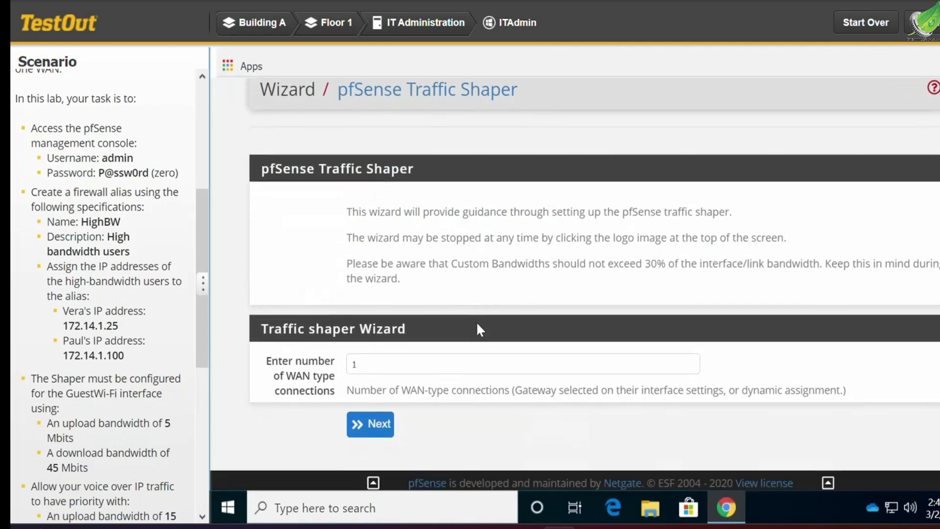
pyautogui.click(375, 424)
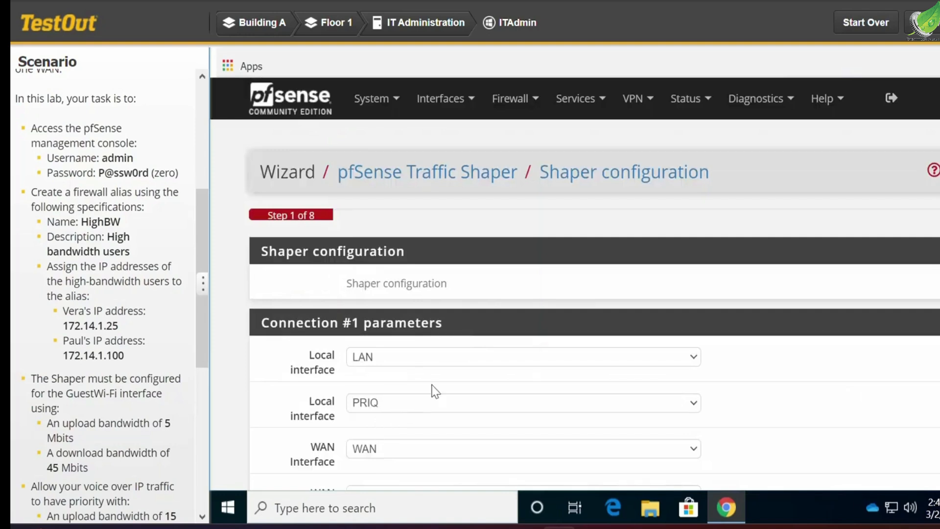
pyautogui.scroll(-3, 443, 387)
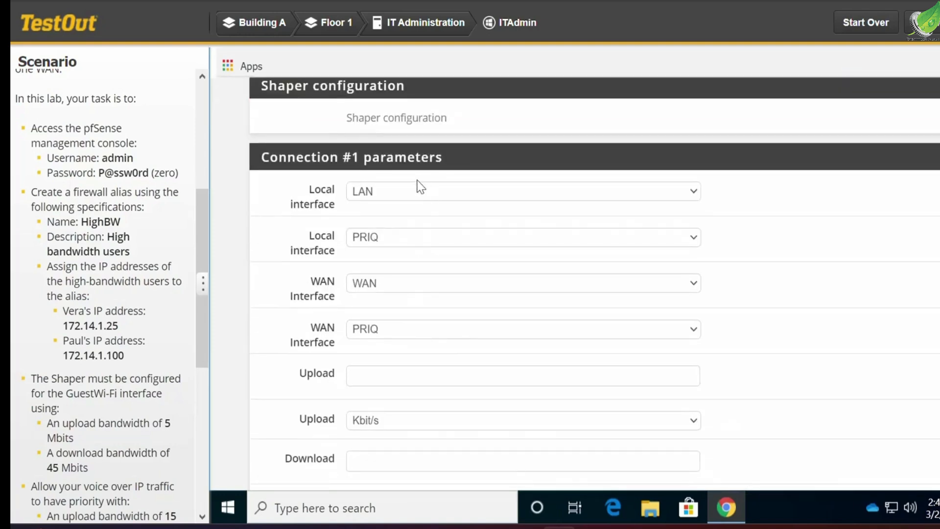
pyautogui.click(413, 189)
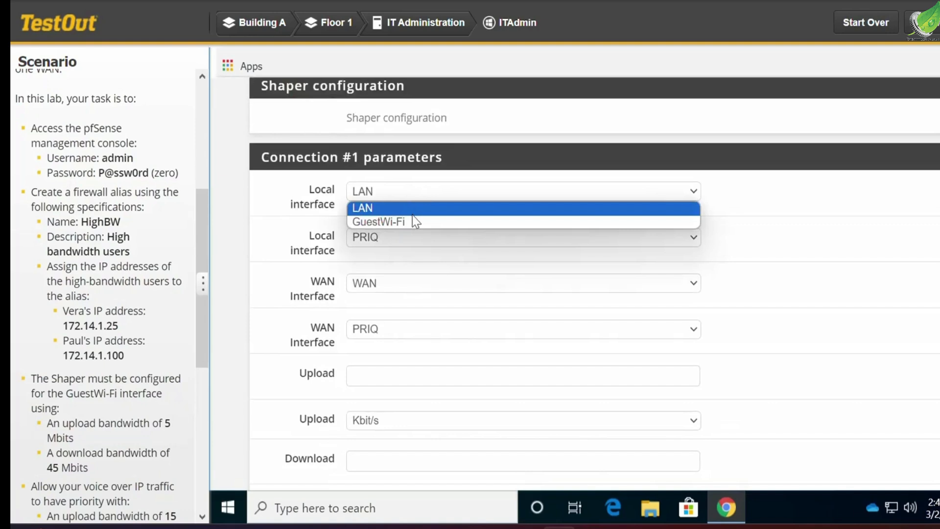
pyautogui.click(411, 217)
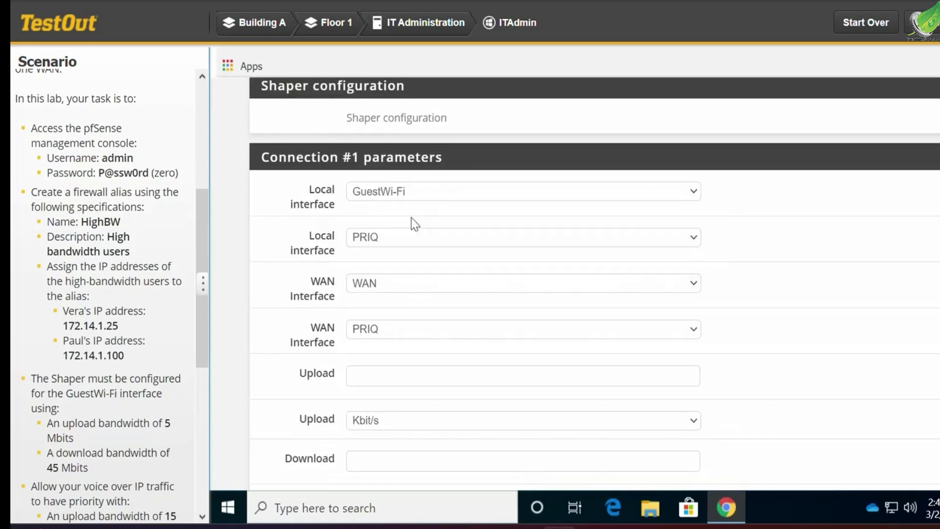
# Step: Set the upload bandwidth of connection #1 to 5 Mbit/s
pyautogui.scroll(-1, 422, 289)
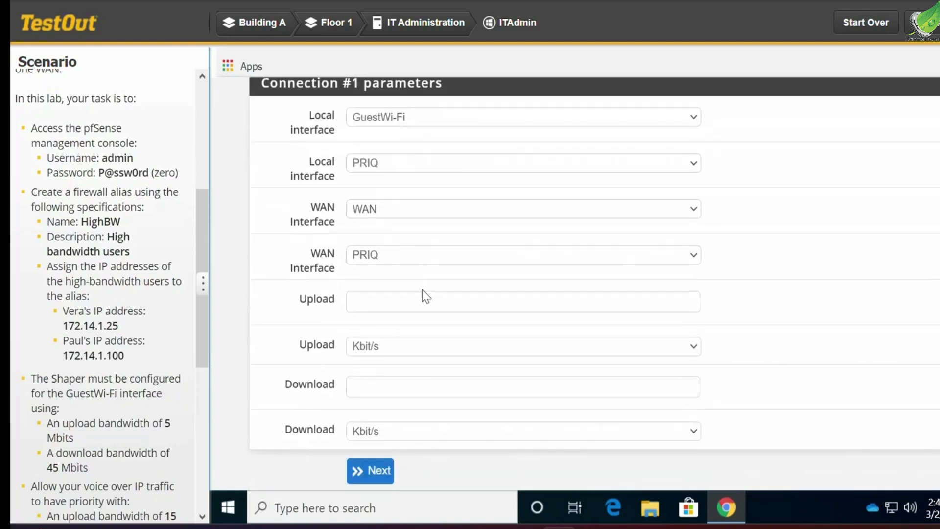
pyautogui.click(392, 285)
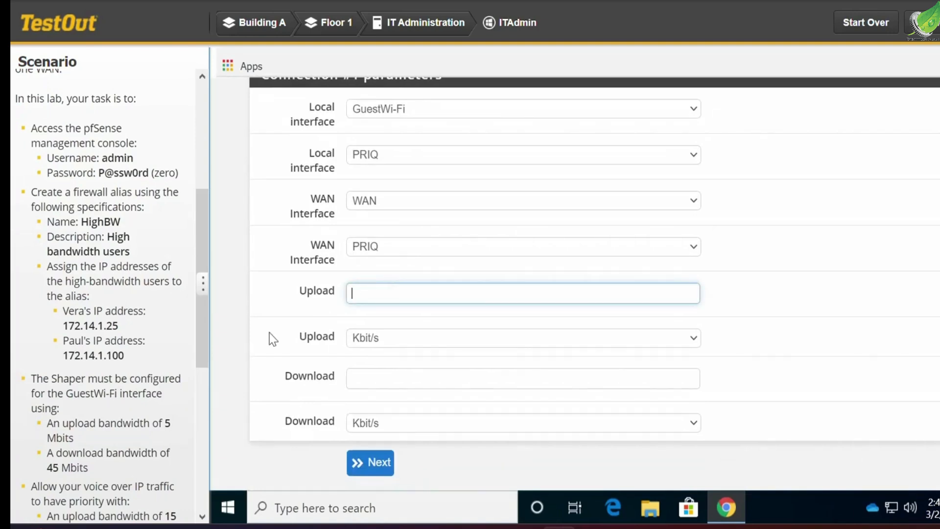
pyautogui.scroll(-3, 127, 374)
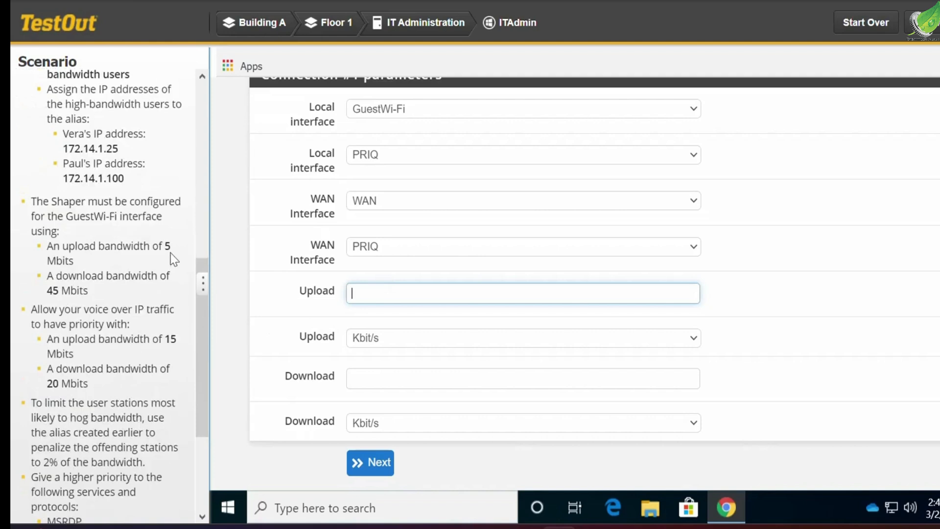
pyautogui.write('5')
pyautogui.click(383, 343)
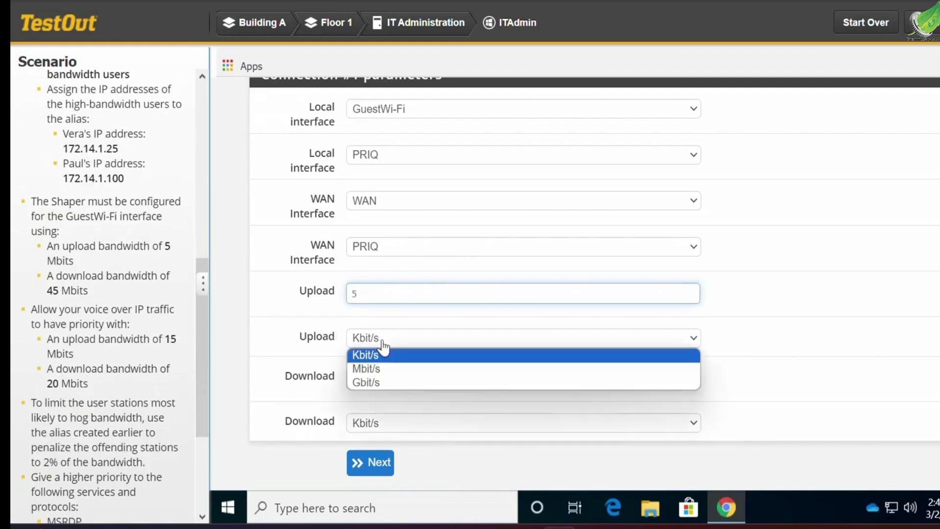
pyautogui.click(389, 371)
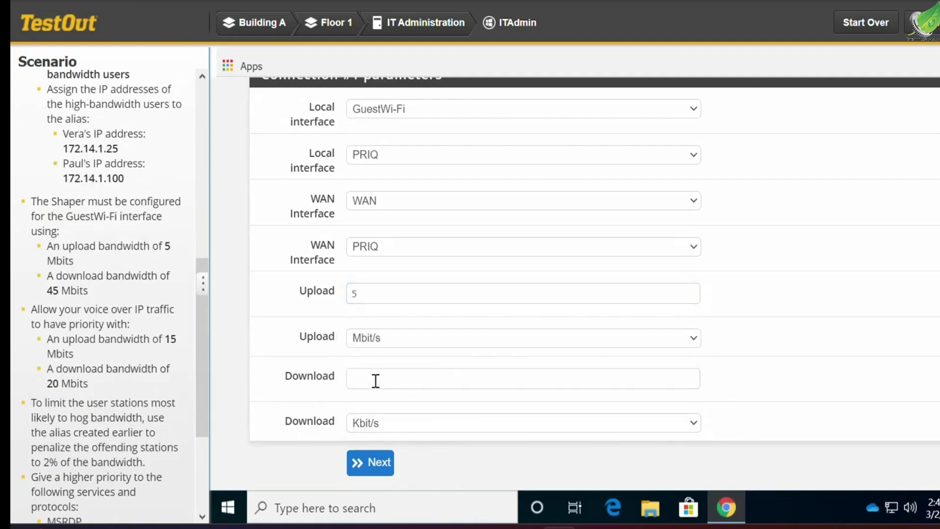
# Step: Set the download bandwidth of connection #1 to 45 Mbit/s and continue to the Voice over IP settings
pyautogui.click(376, 381)
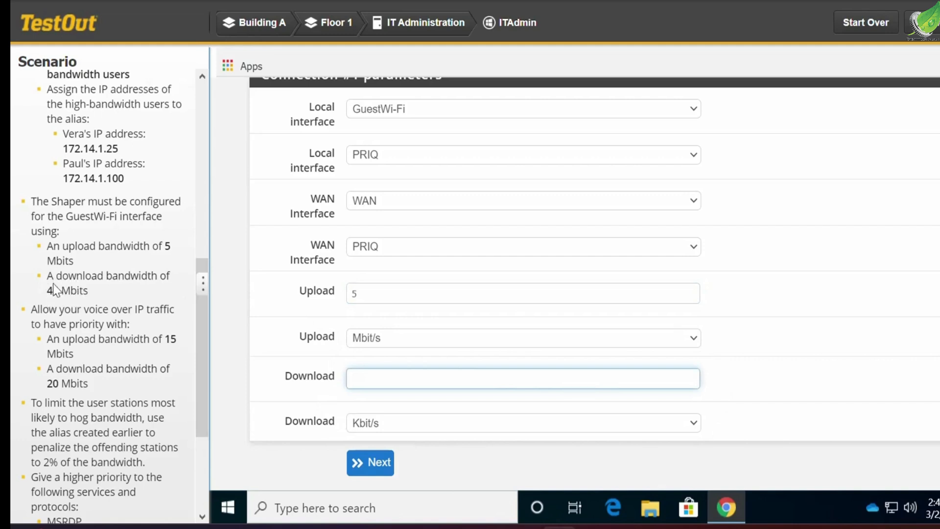
pyautogui.write('45')
pyautogui.click(394, 424)
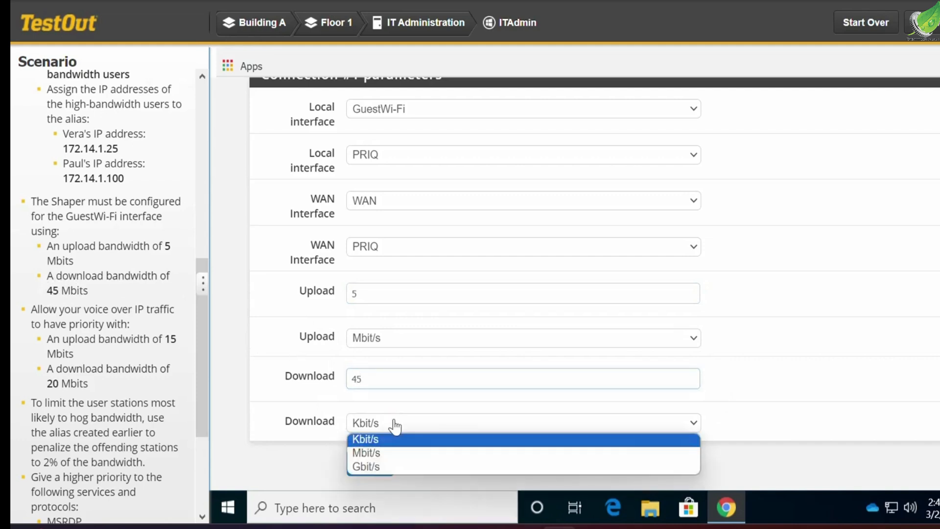
pyautogui.click(388, 454)
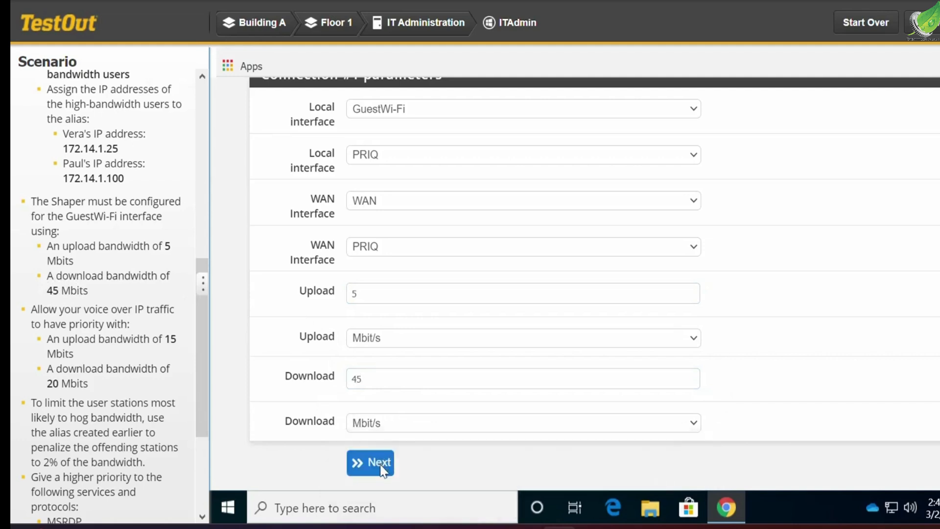
pyautogui.click(382, 464)
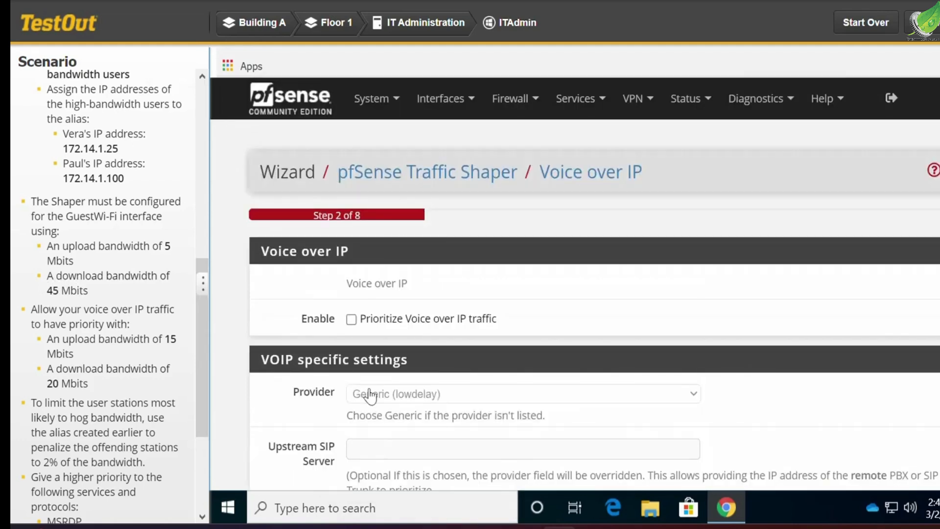
# Step: Enable prioritizing Voice over IP traffic and set its upload rate to 15 Mbit/s
pyautogui.click(351, 320)
pyautogui.scroll(-3, 524, 392)
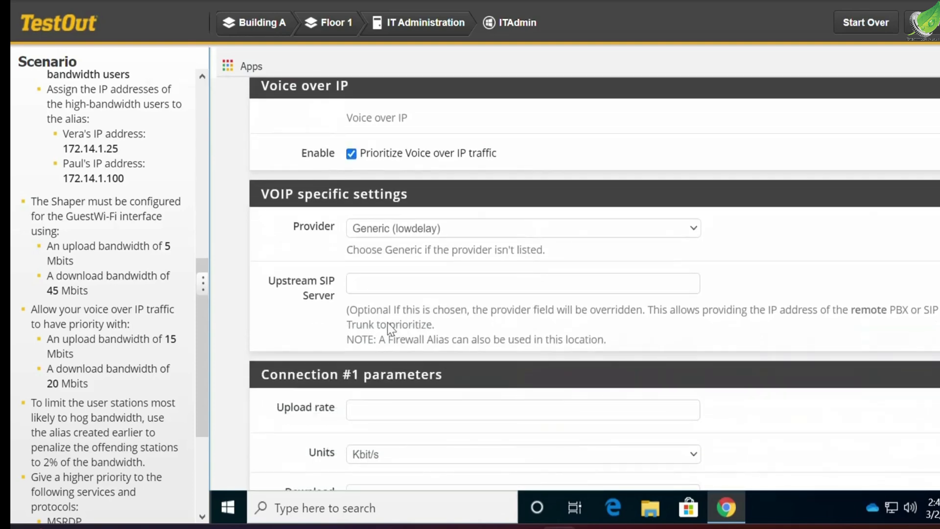
pyautogui.scroll(-3, 388, 323)
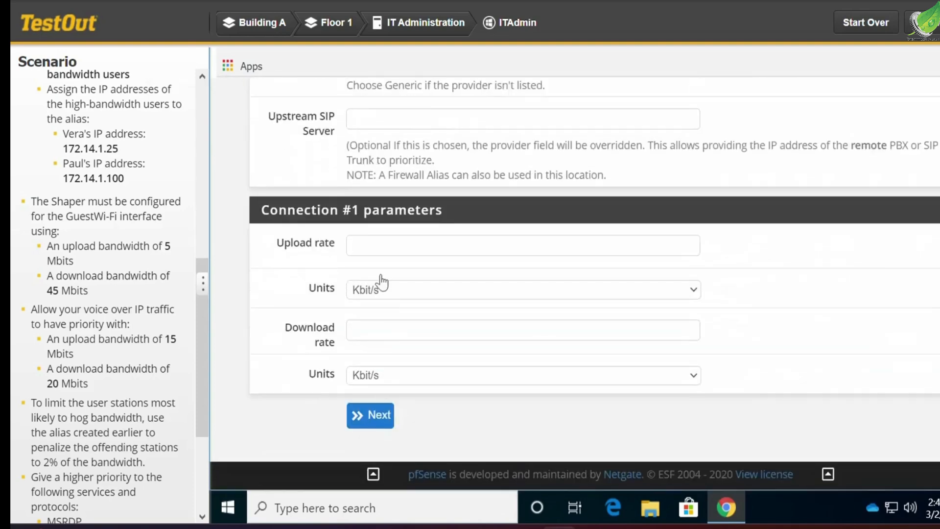
pyautogui.click(353, 245)
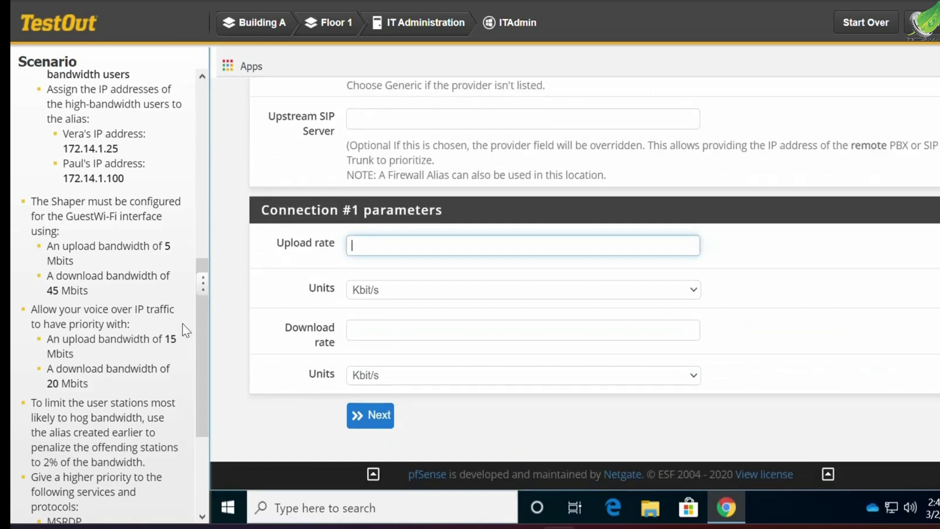
pyautogui.write('15')
pyautogui.click(399, 293)
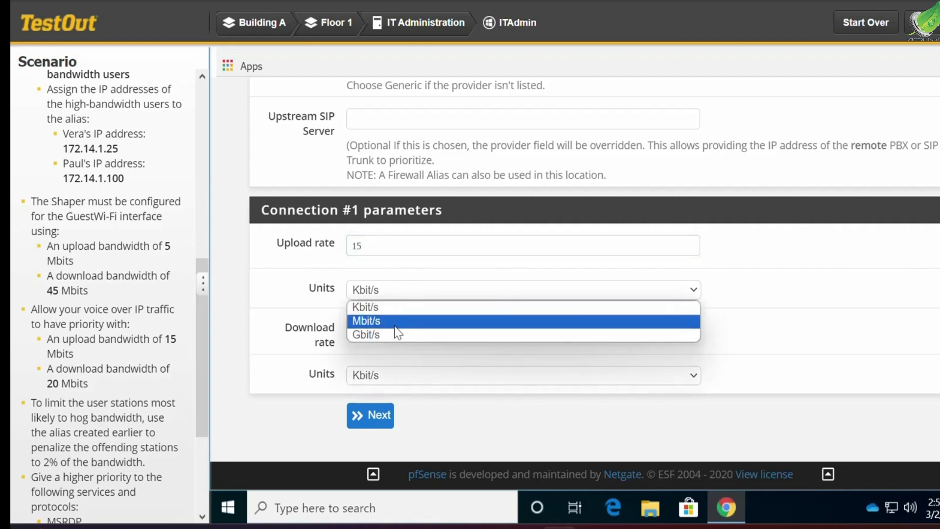
pyautogui.click(395, 325)
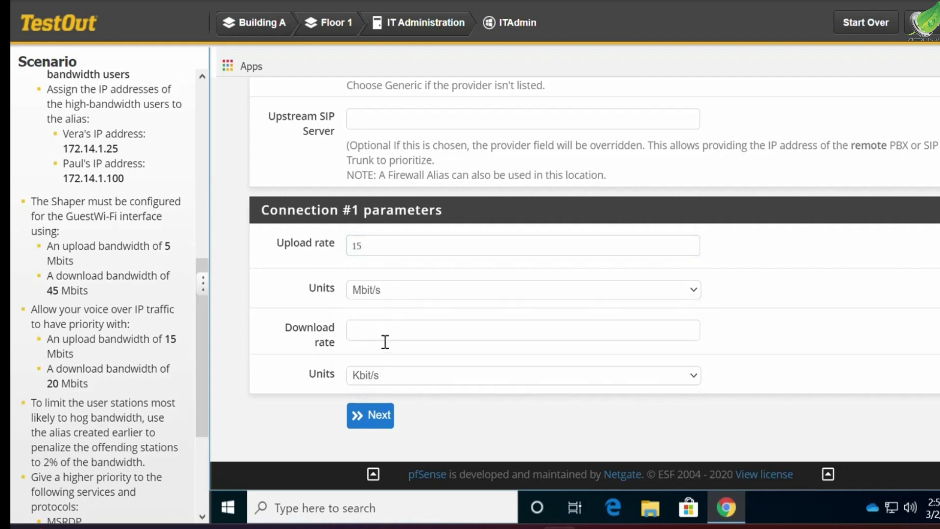
# Step: Set the Voice over IP download rate to 20 Mbit/s and continue to the Penalty Box settings
pyautogui.click(387, 333)
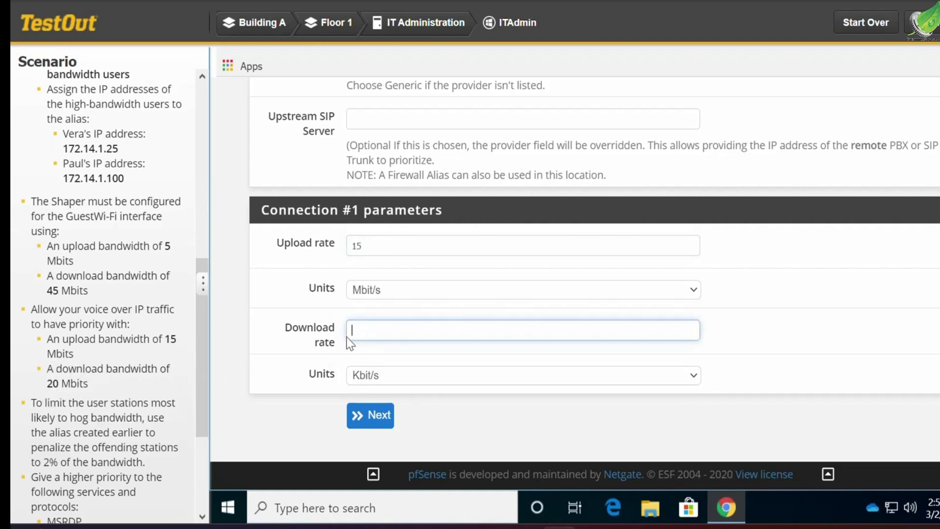
pyautogui.write('20')
pyautogui.click(378, 382)
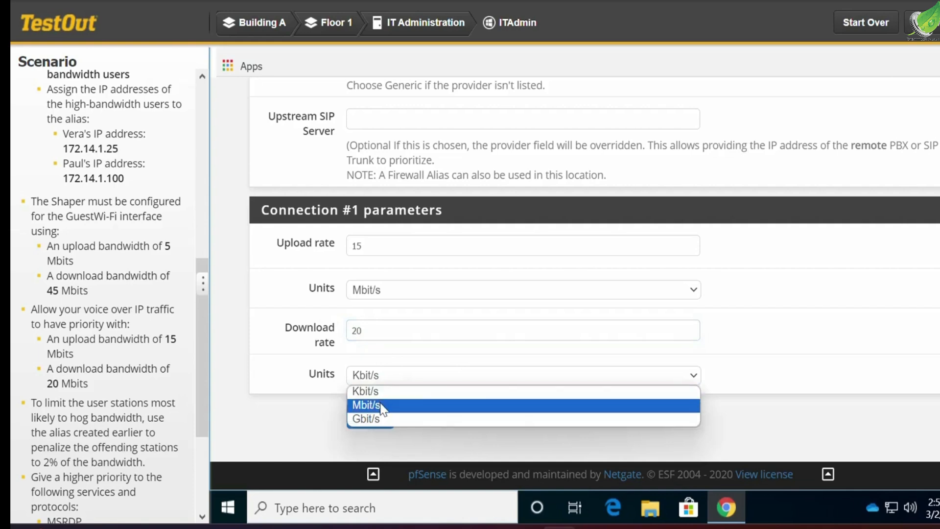
pyautogui.click(380, 405)
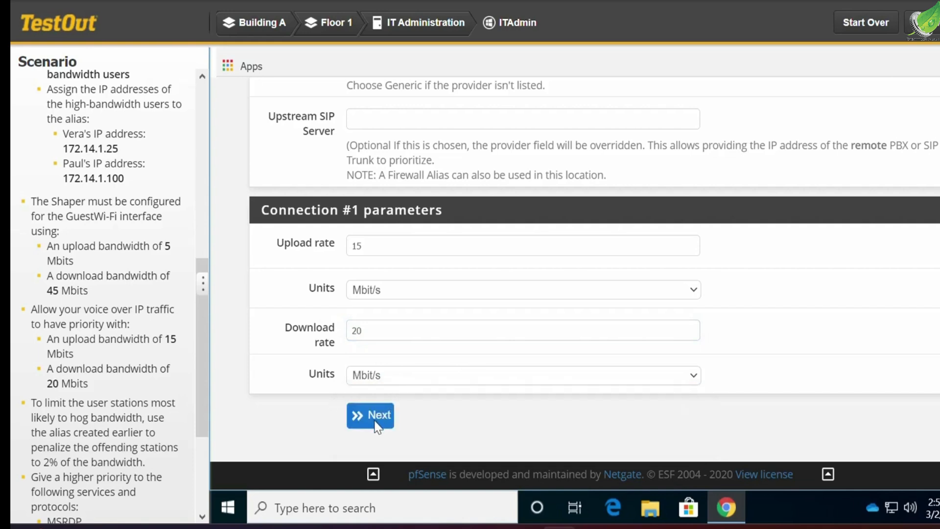
pyautogui.click(378, 422)
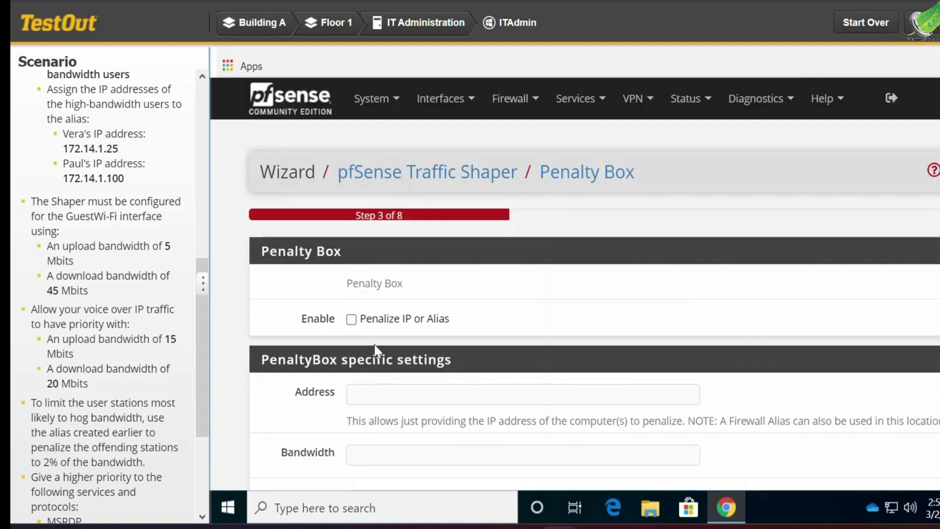
# Step: Enable penalizing an IP or alias and enter HighBW as the penalized address
pyautogui.click(352, 320)
pyautogui.scroll(-3, 557, 347)
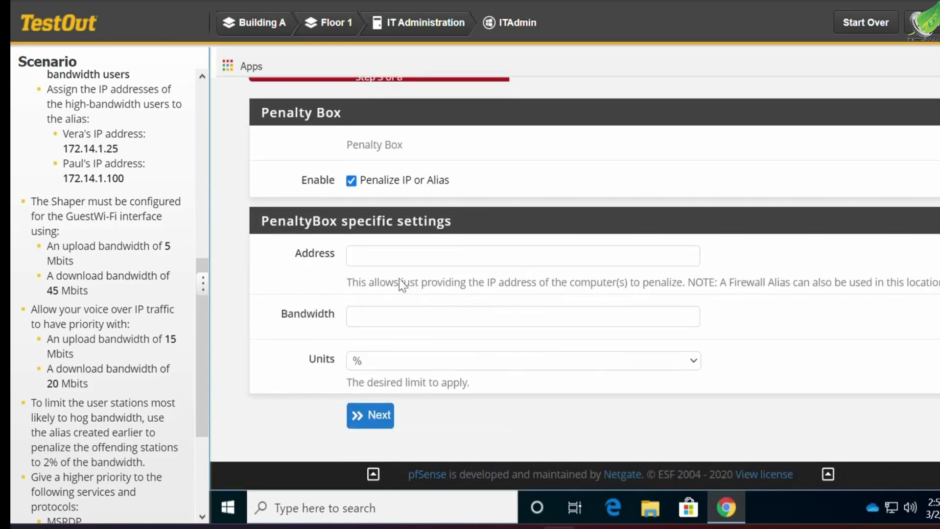
pyautogui.click(389, 255)
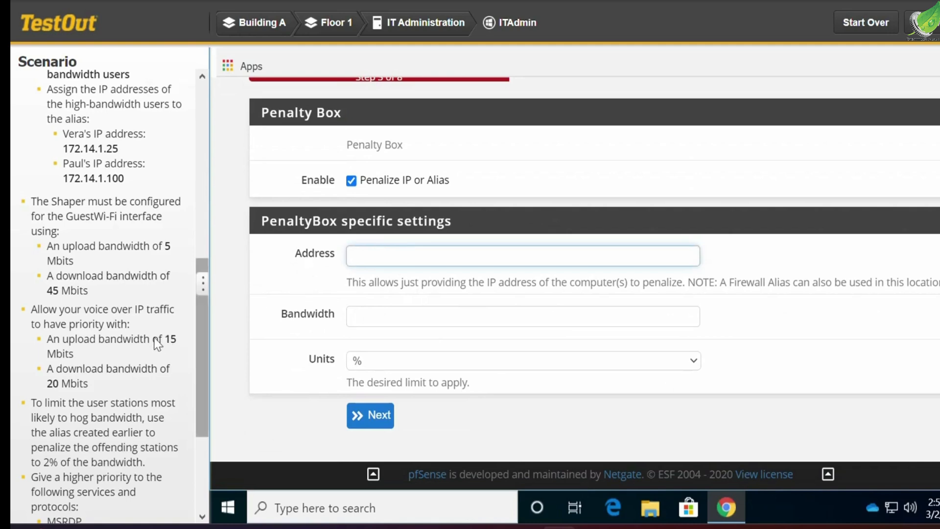
pyautogui.scroll(-4, 156, 343)
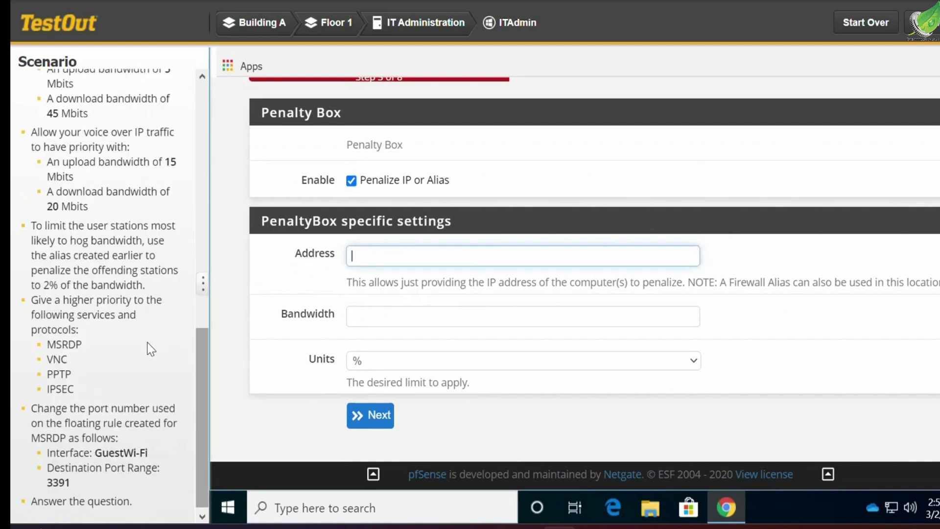
pyautogui.scroll(-1, 147, 342)
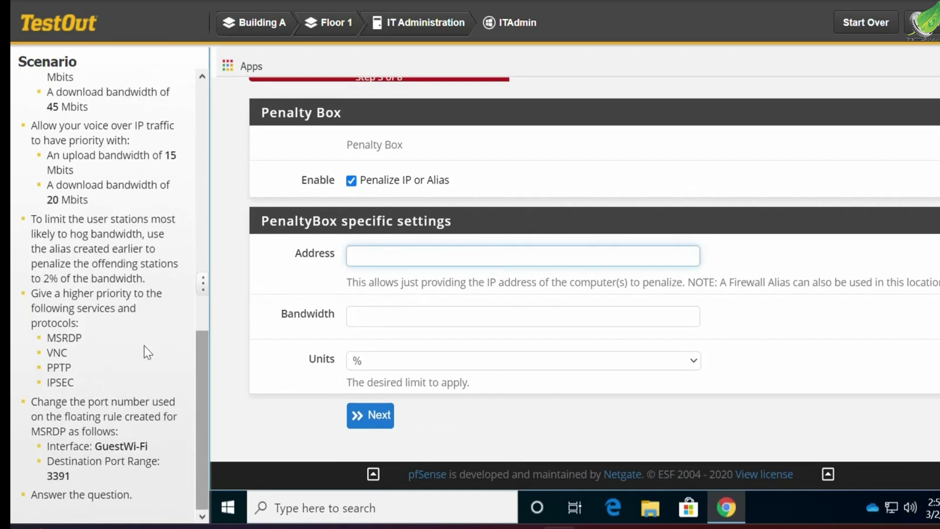
pyautogui.write('HighBW')
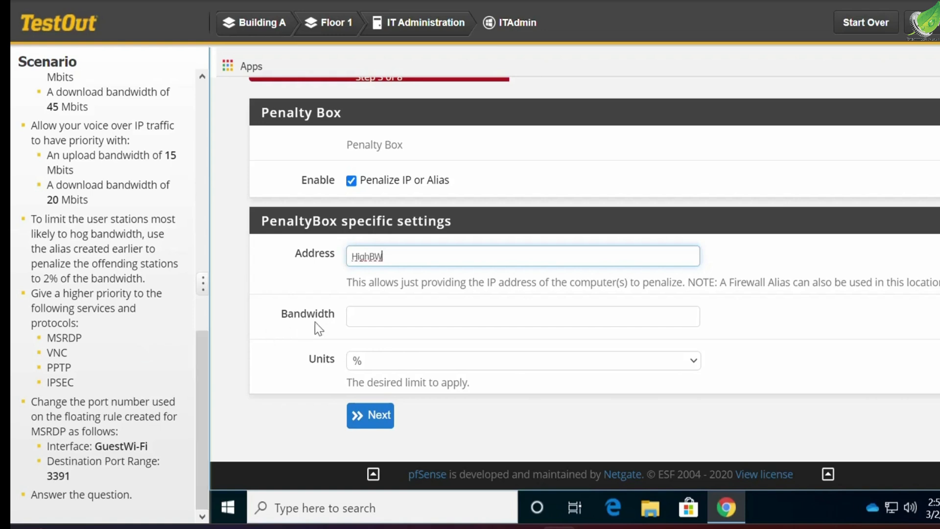
# Step: Limit the penalty box bandwidth to 2% and continue to the Peer to Peer networking settings
pyautogui.click(370, 314)
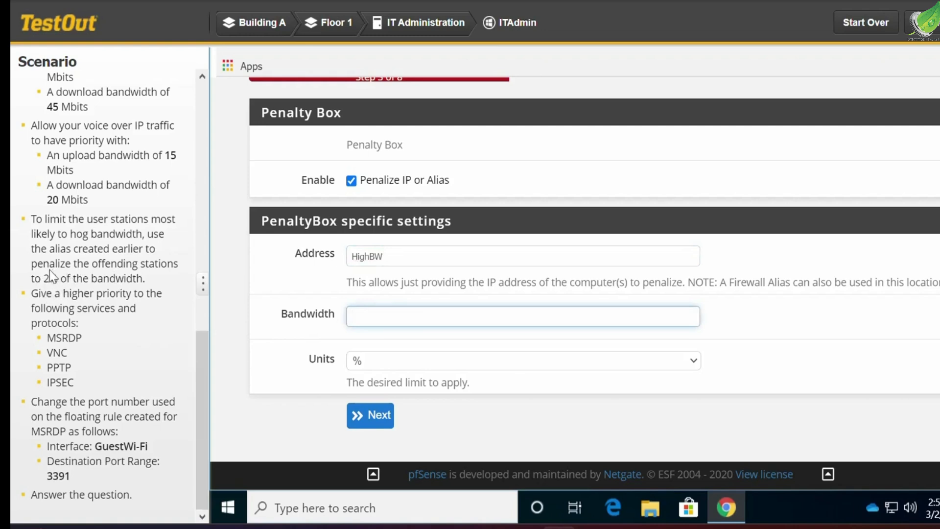
pyautogui.write('2')
pyautogui.click(379, 416)
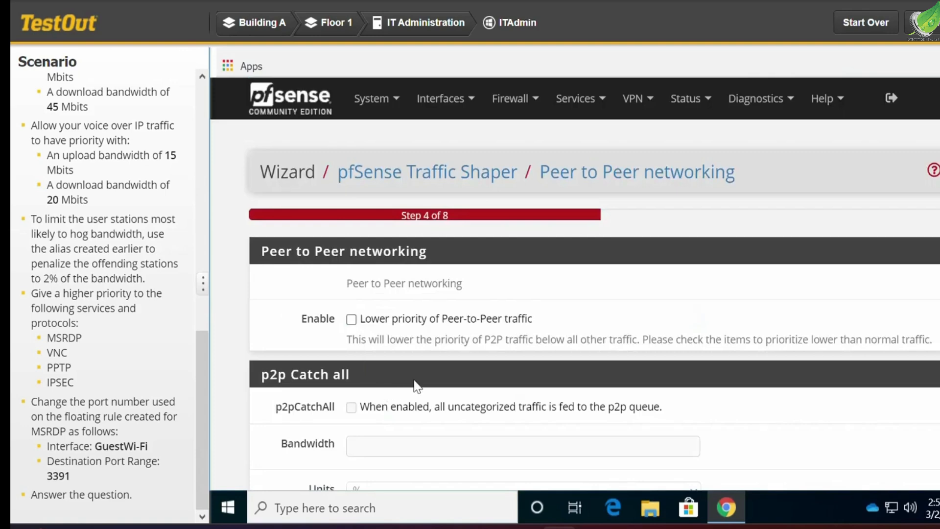
# Step: Leave the Peer to Peer networking and Network Games settings at their defaults and continue to Raise or lower other Applications
pyautogui.scroll(-7, 447, 386)
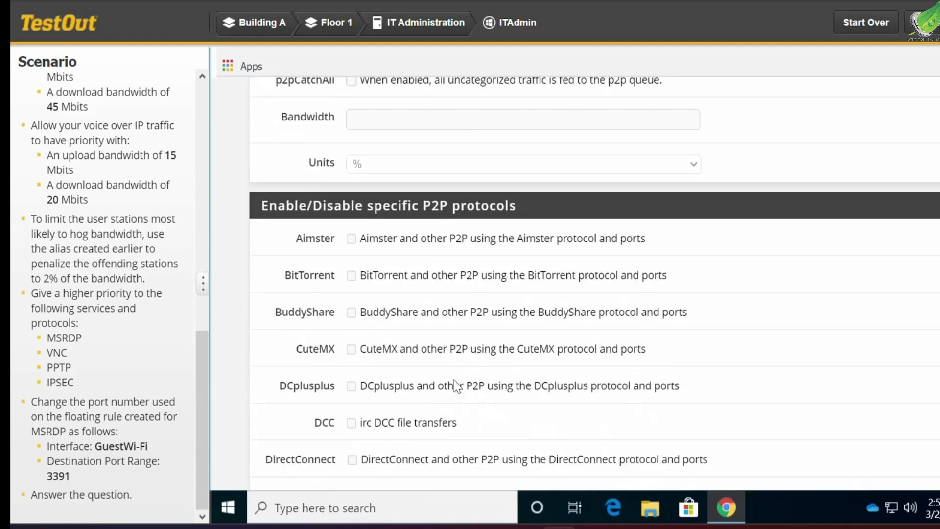
pyautogui.scroll(-10, 458, 392)
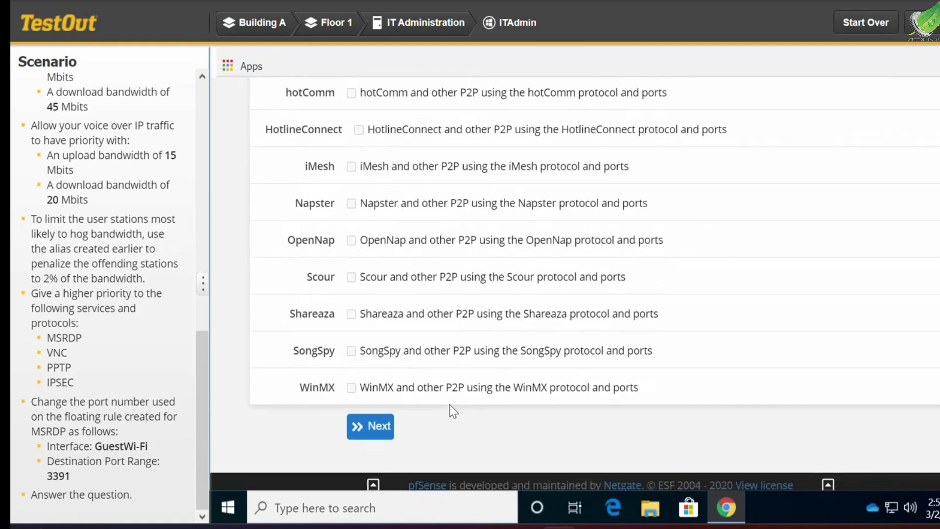
pyautogui.click(373, 415)
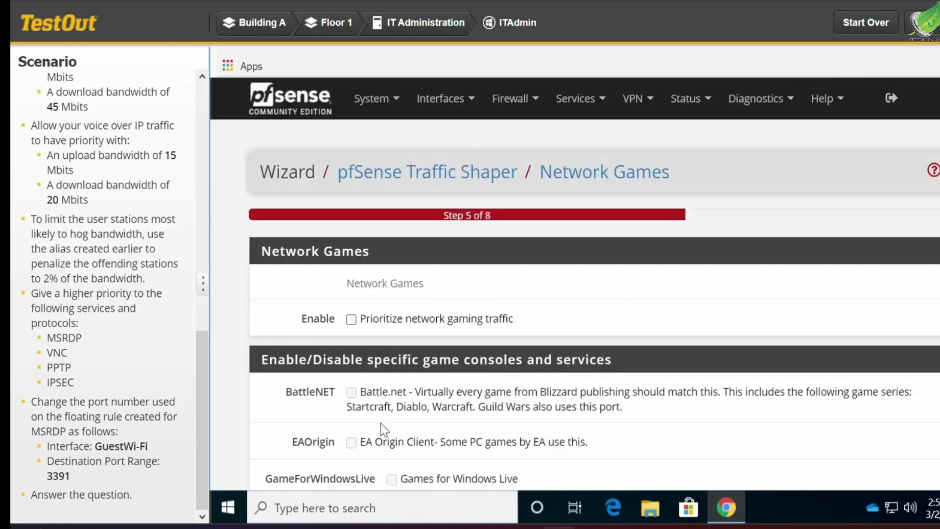
pyautogui.scroll(-8, 410, 372)
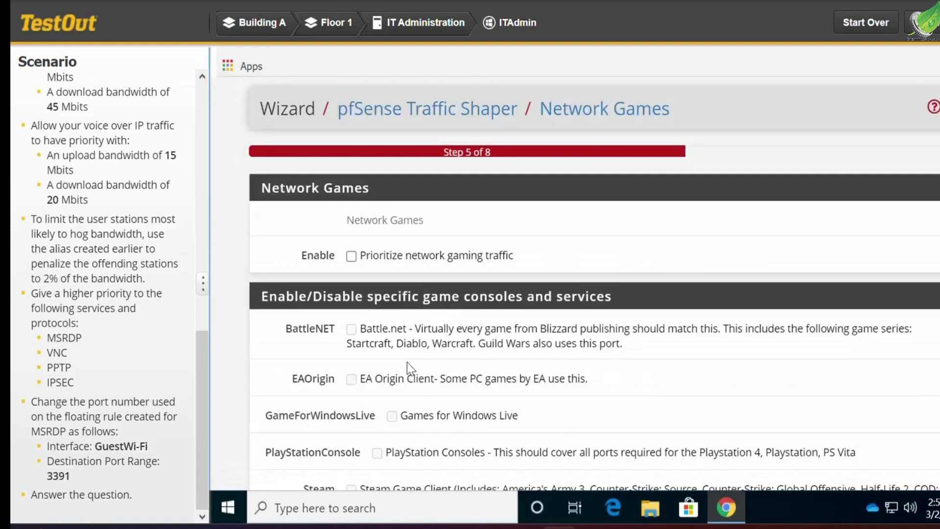
pyautogui.scroll(-15, 410, 374)
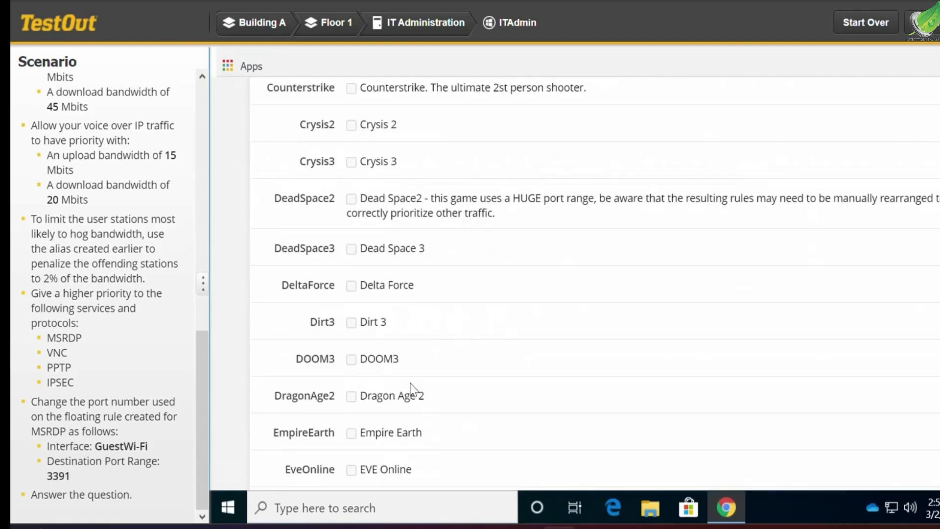
pyautogui.scroll(-10, 410, 392)
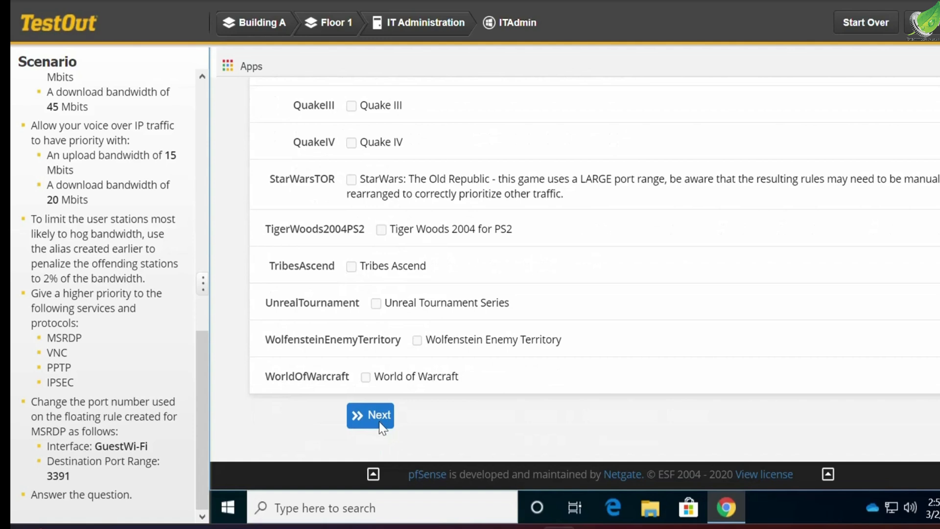
pyautogui.click(378, 421)
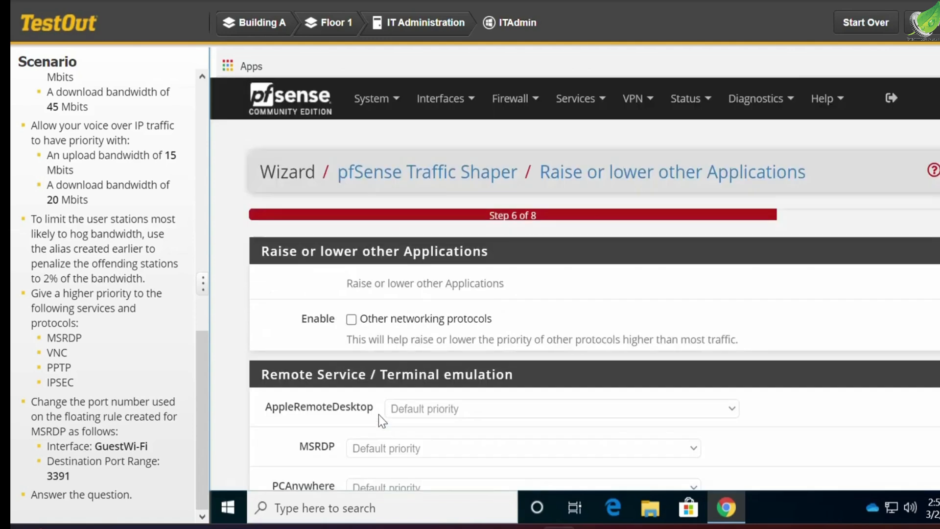
# Step: Enable other networking protocols and set both MSRDP and VNC to Higher priority
pyautogui.click(352, 320)
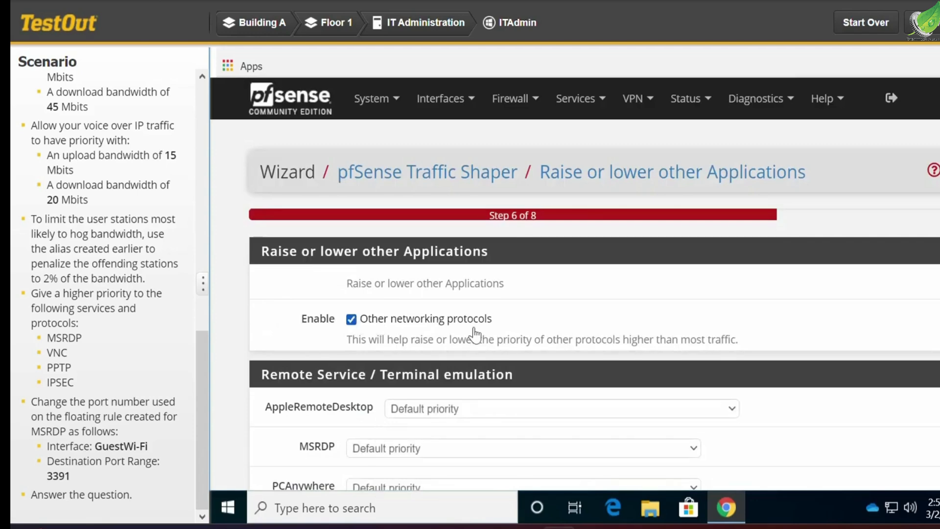
pyautogui.scroll(-2, 484, 334)
pyautogui.scroll(-3, 483, 334)
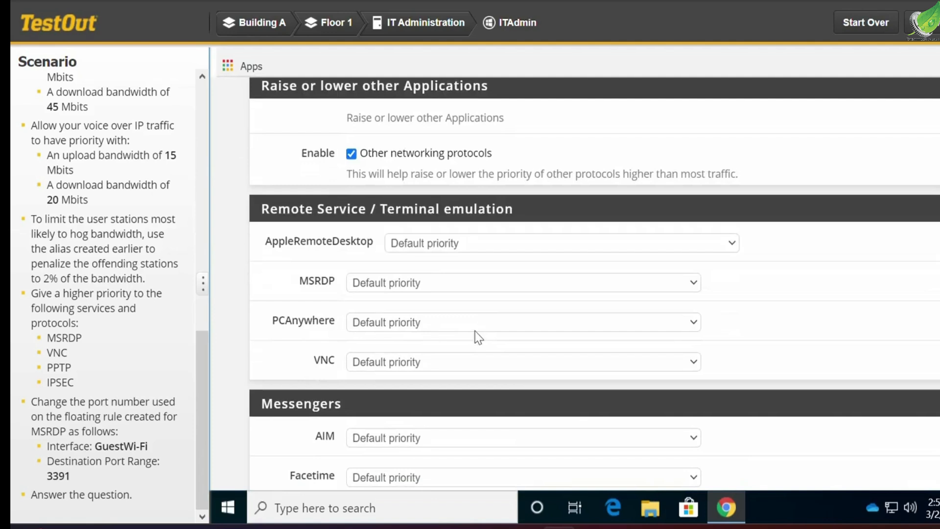
pyautogui.click(416, 291)
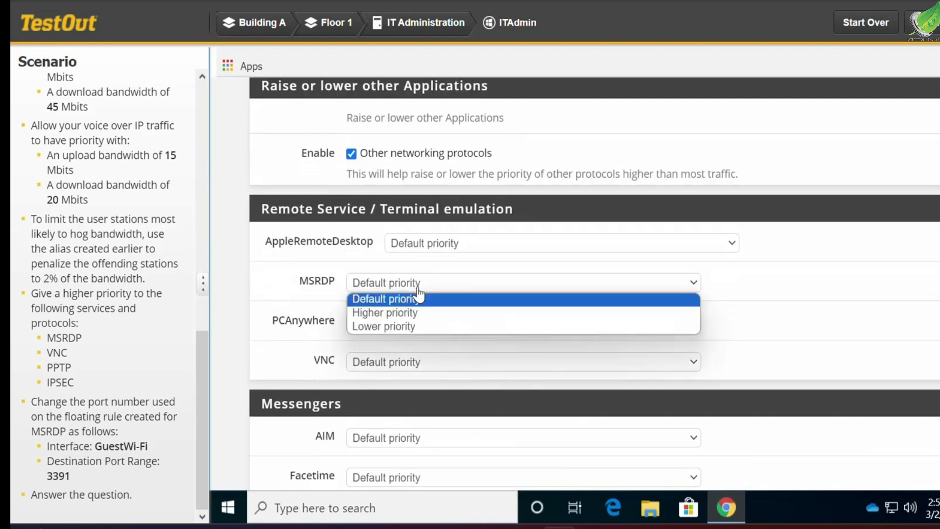
pyautogui.click(415, 318)
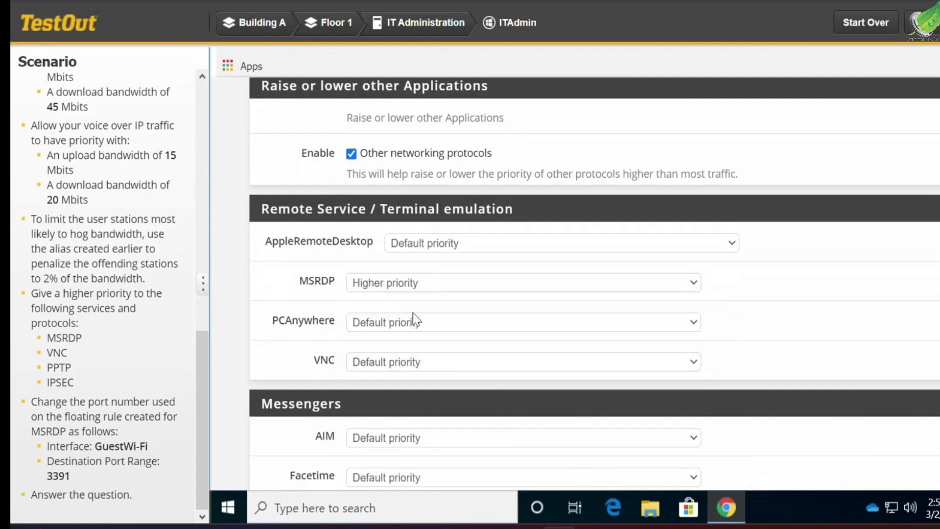
pyautogui.click(413, 361)
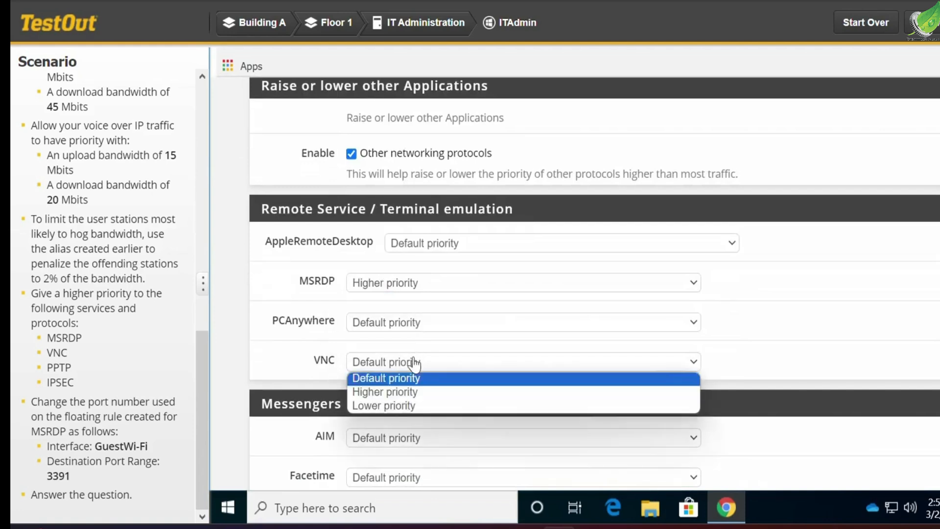
pyautogui.click(411, 393)
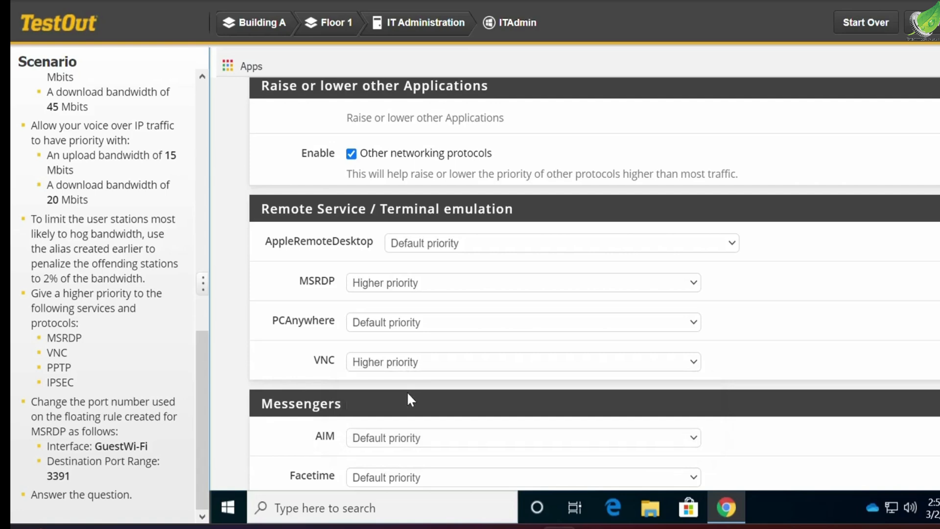
# Step: Set the VPN protocols PPTP and IPSEC to Higher priority
pyautogui.scroll(-1, 424, 390)
pyautogui.scroll(-7, 424, 384)
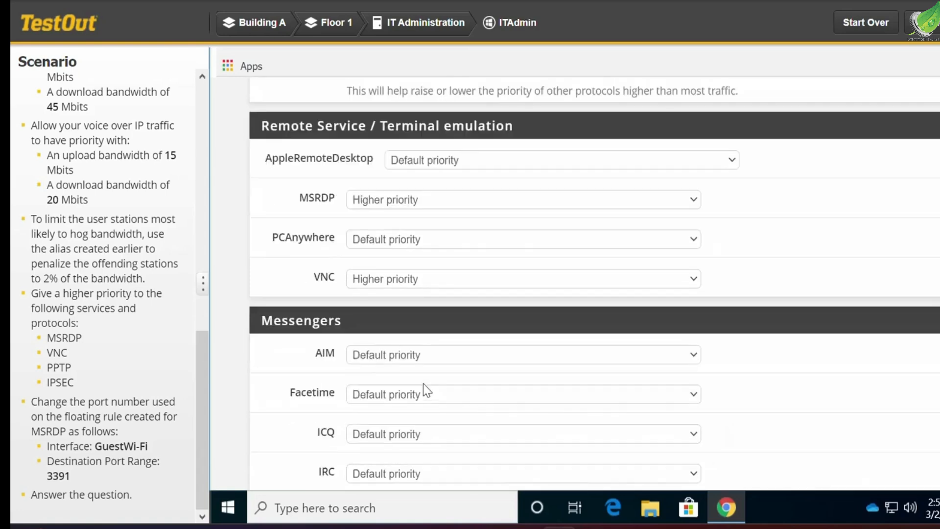
pyautogui.scroll(-5, 424, 384)
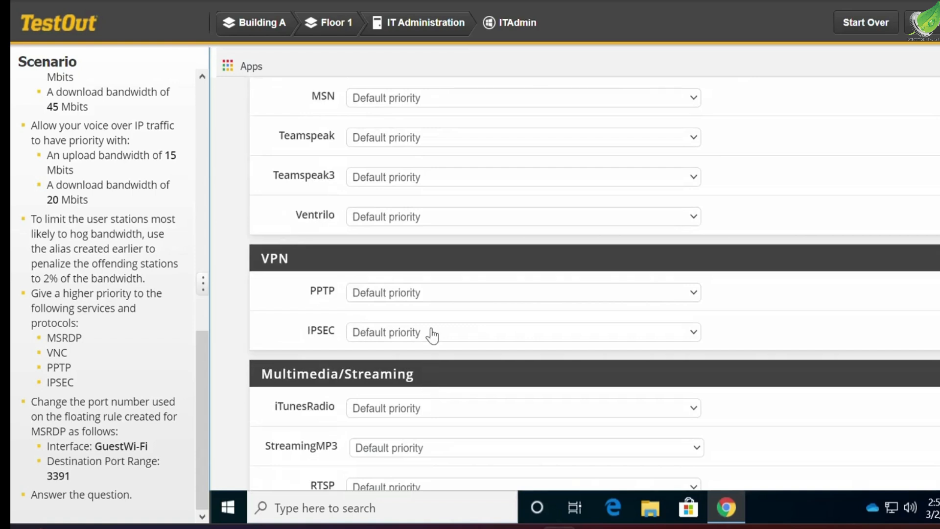
pyautogui.click(433, 293)
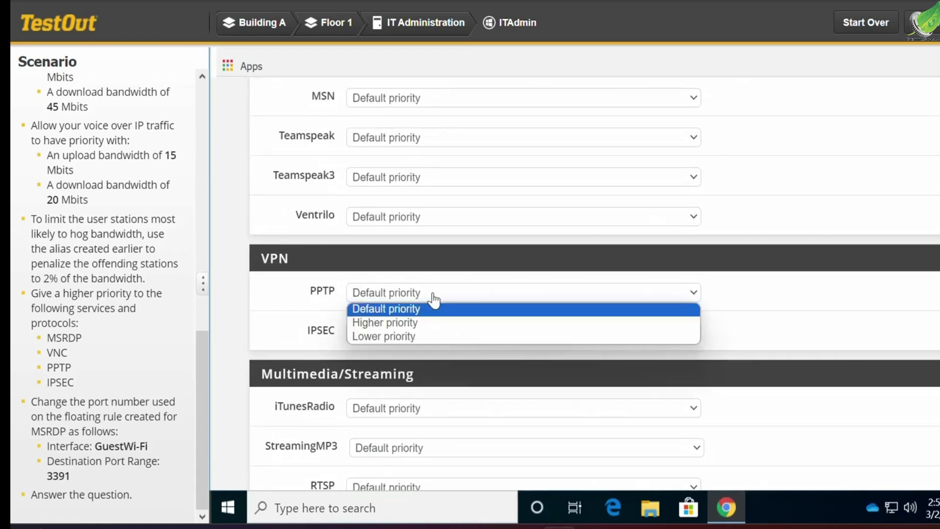
pyautogui.click(430, 324)
pyautogui.click(428, 338)
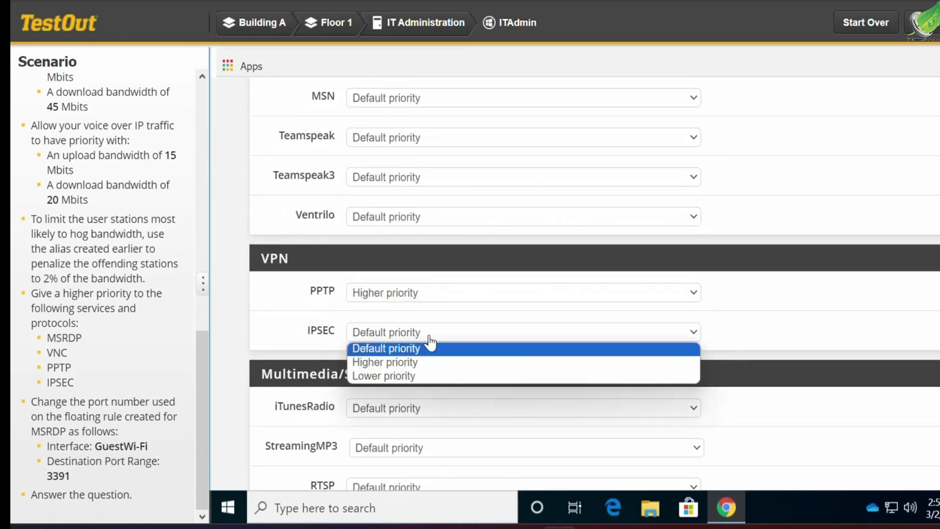
pyautogui.click(423, 362)
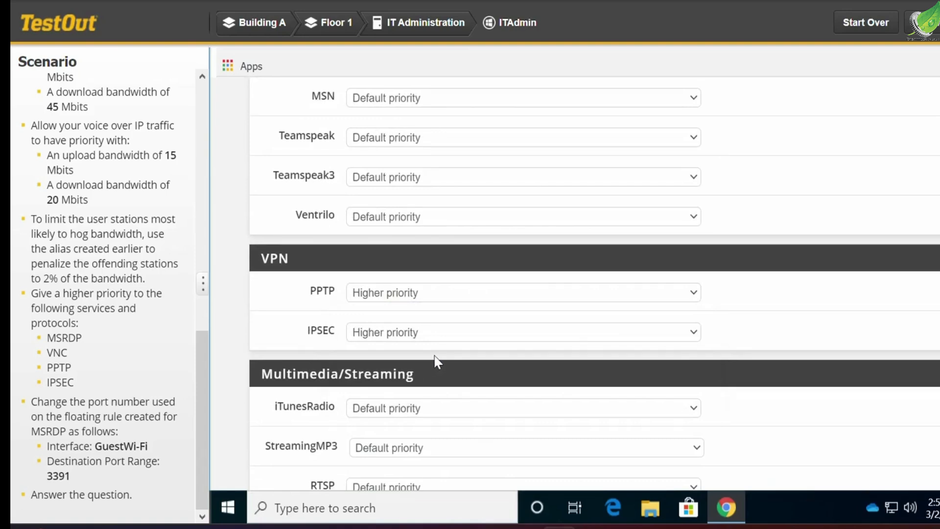
# Step: Leave the remaining application priorities at default and finish the traffic shaper wizard to load the new profile
pyautogui.scroll(-5, 437, 362)
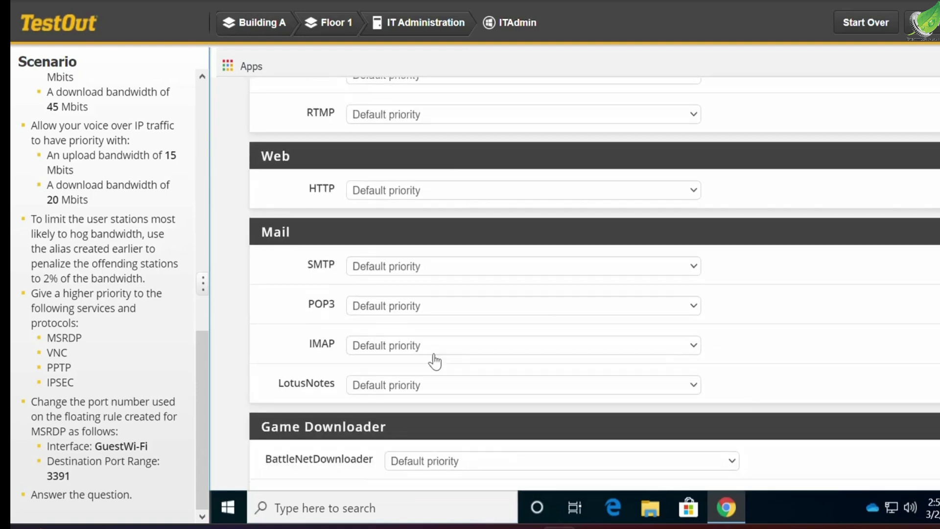
pyautogui.scroll(-5, 437, 360)
pyautogui.scroll(-5, 437, 361)
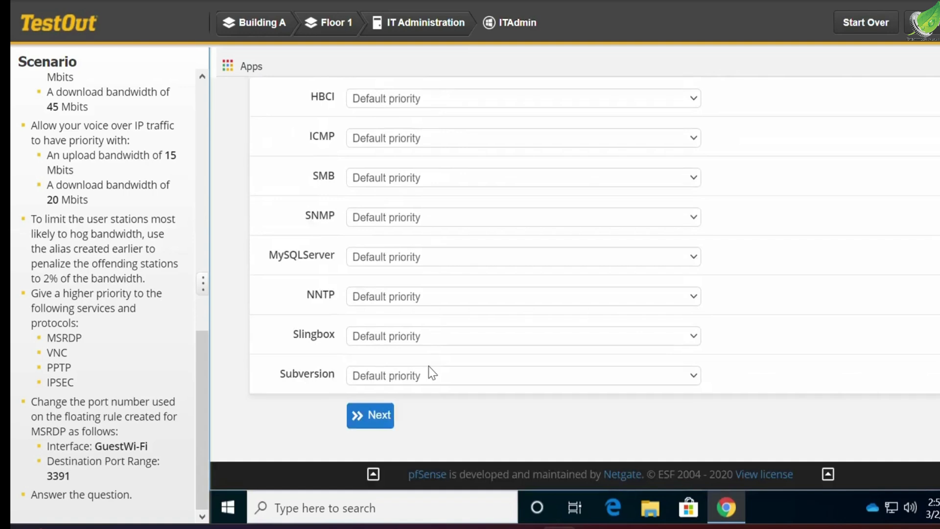
pyautogui.click(375, 417)
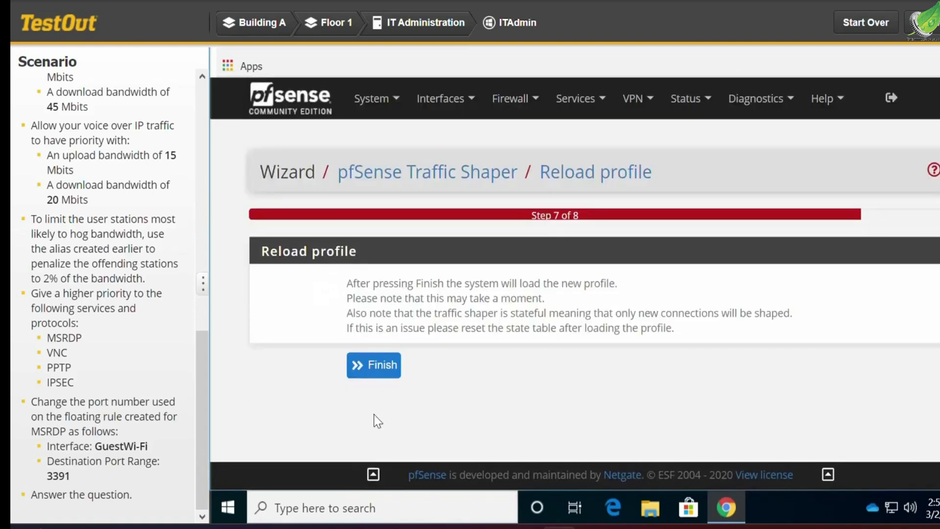
pyautogui.click(382, 375)
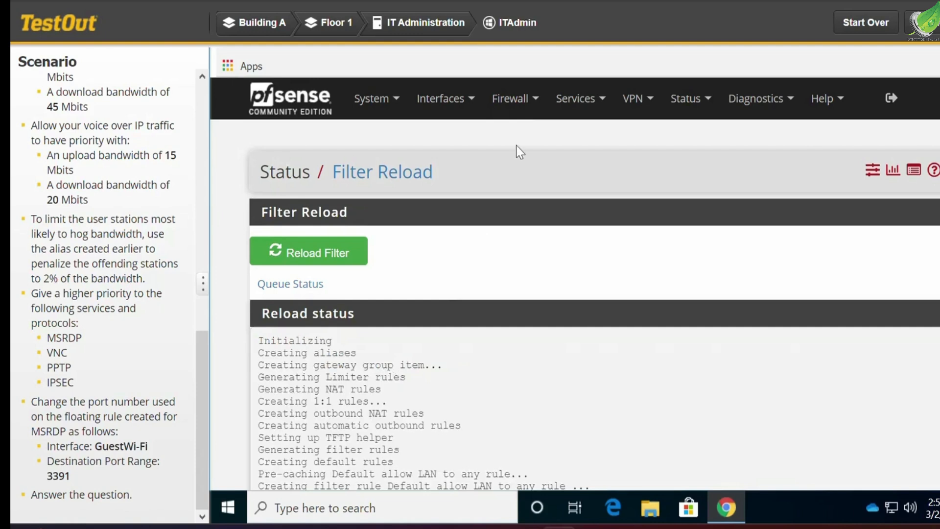
# Step: Review the floating firewall rules and answer 7 to the lab question on how many firewall rules were created
pyautogui.click(521, 114)
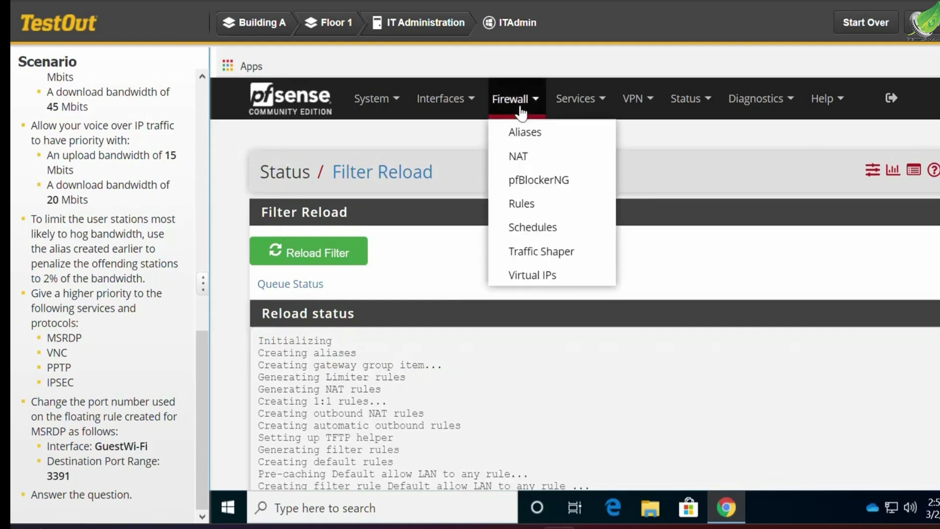
pyautogui.click(523, 209)
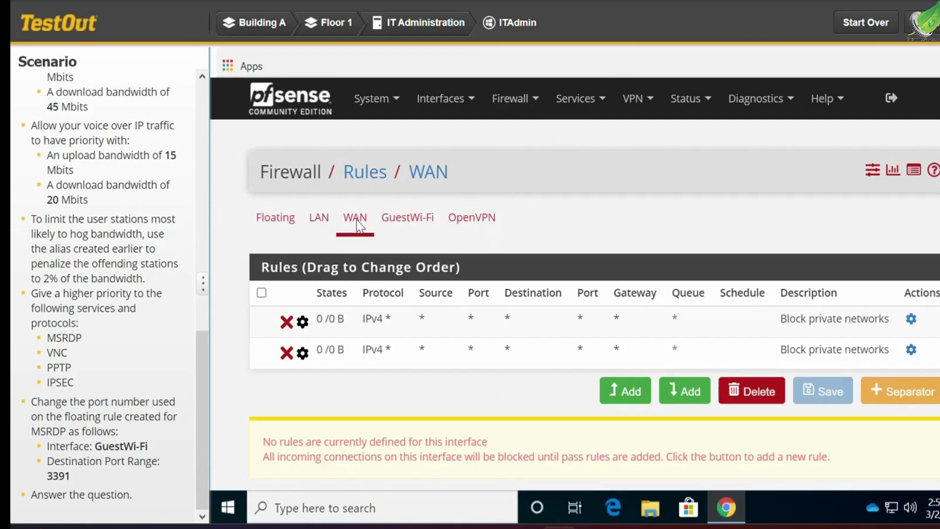
pyautogui.click(281, 227)
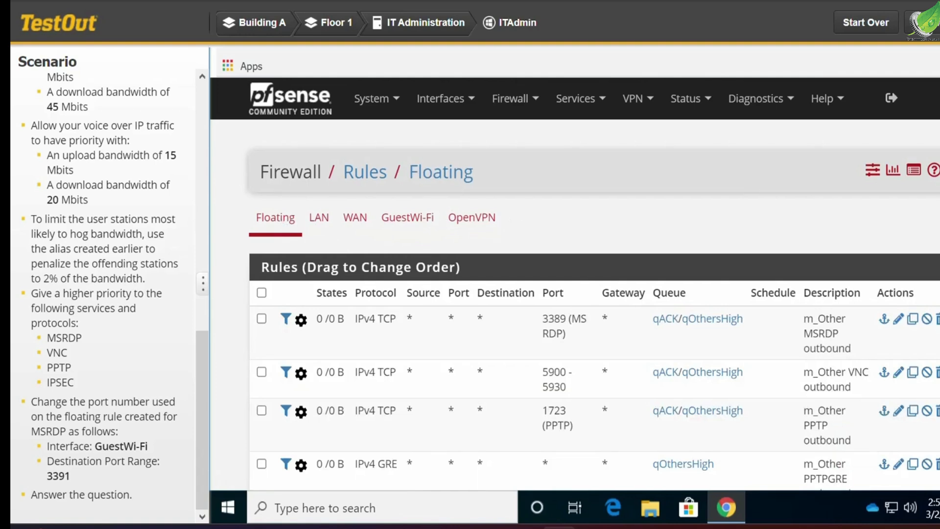
pyautogui.scroll(-2, 575, 283)
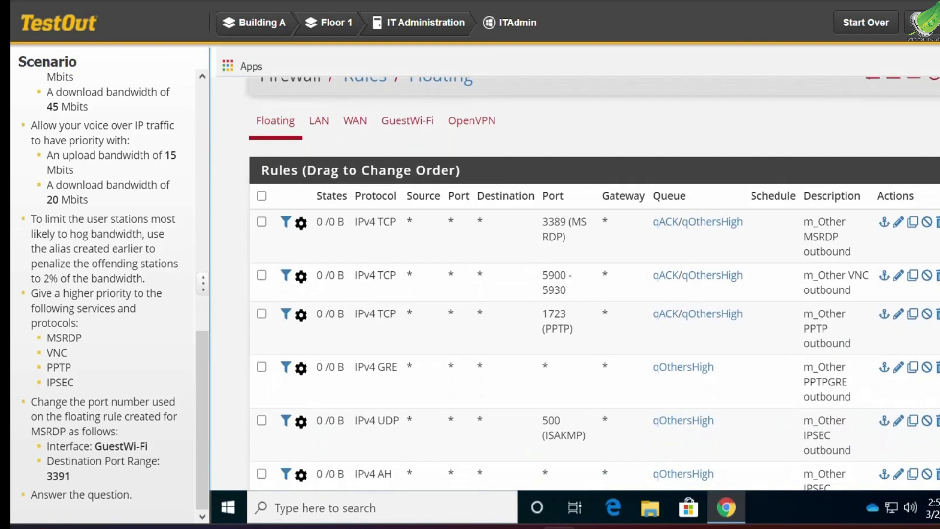
pyautogui.scroll(-1, 575, 284)
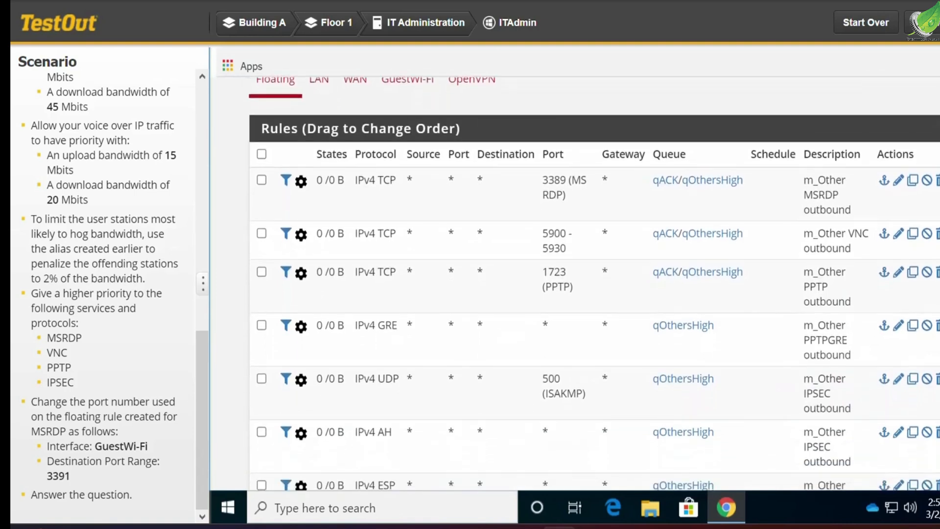
pyautogui.scroll(-1, 575, 284)
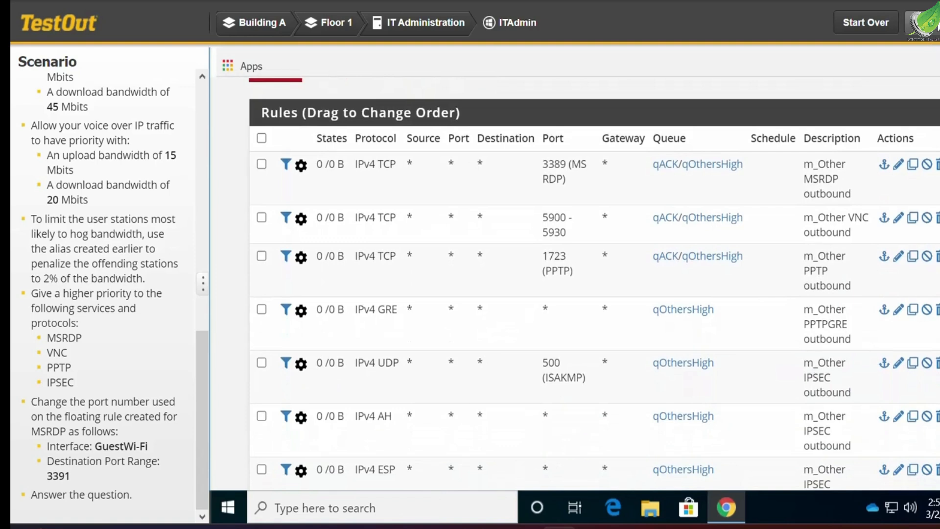
pyautogui.click(915, 22)
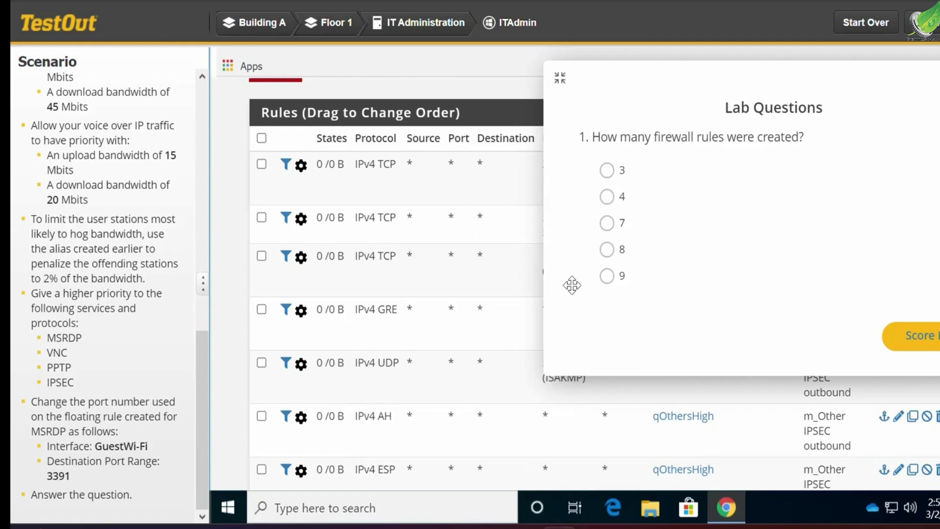
pyautogui.click(610, 225)
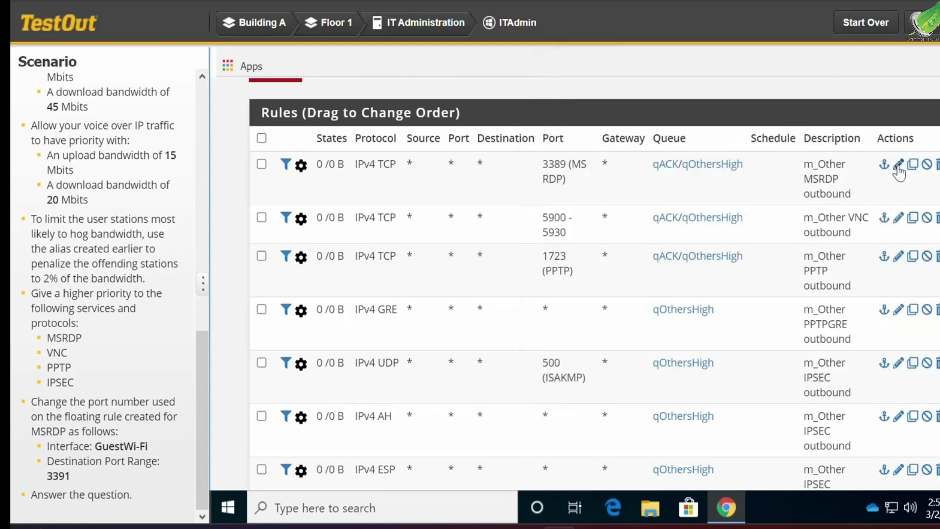
# Step: Open the m_Other MSRDP outbound floating rule for editing and set its interface to GuestWi-Fi only
pyautogui.click(898, 165)
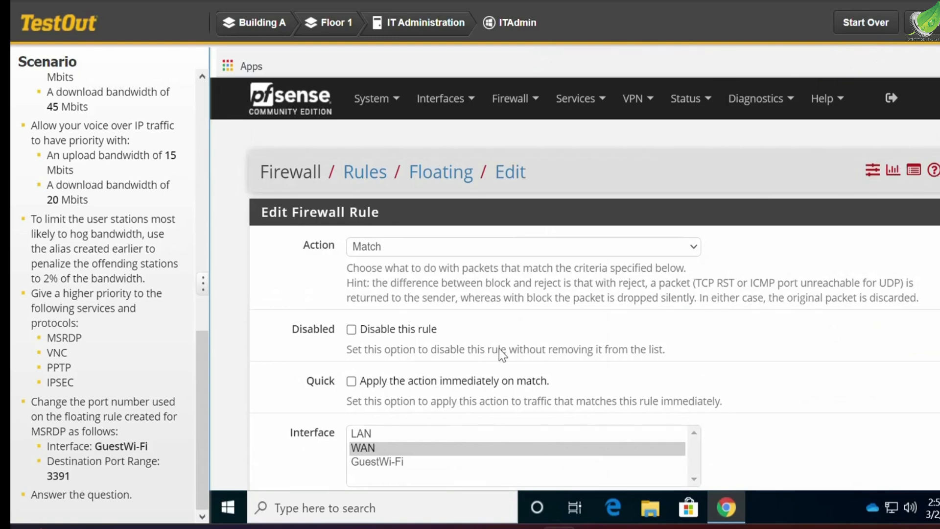
pyautogui.scroll(-3, 498, 349)
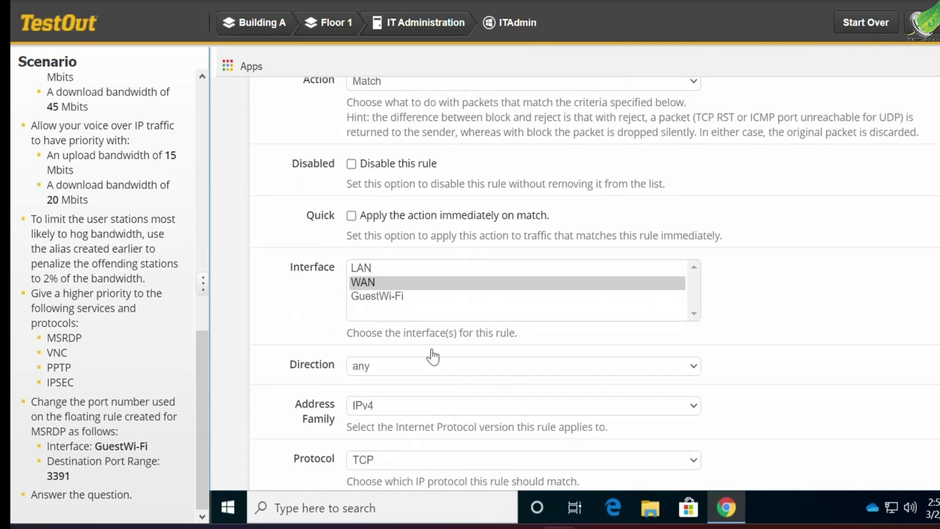
pyautogui.click(418, 304)
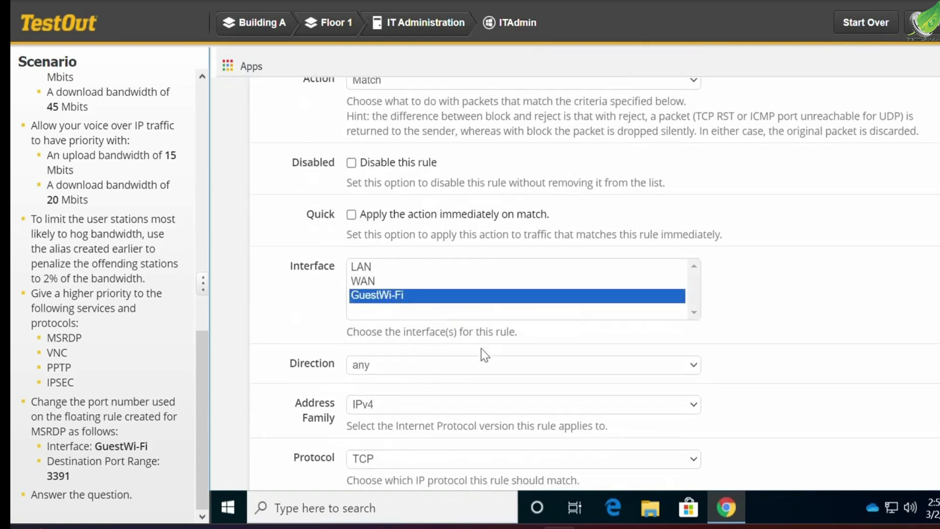
# Step: Set the MSRDP rule's destination port range to (other) with custom port 3391
pyautogui.scroll(-5, 483, 351)
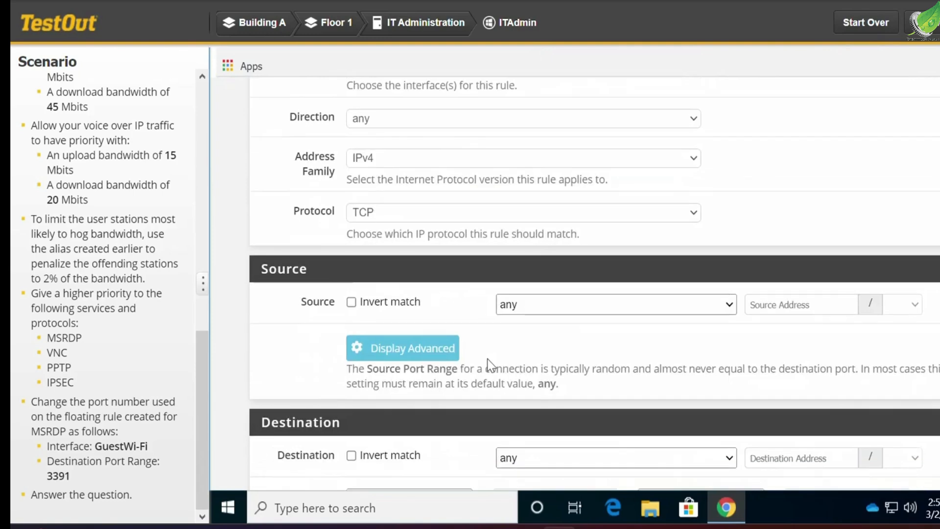
pyautogui.scroll(-3, 485, 360)
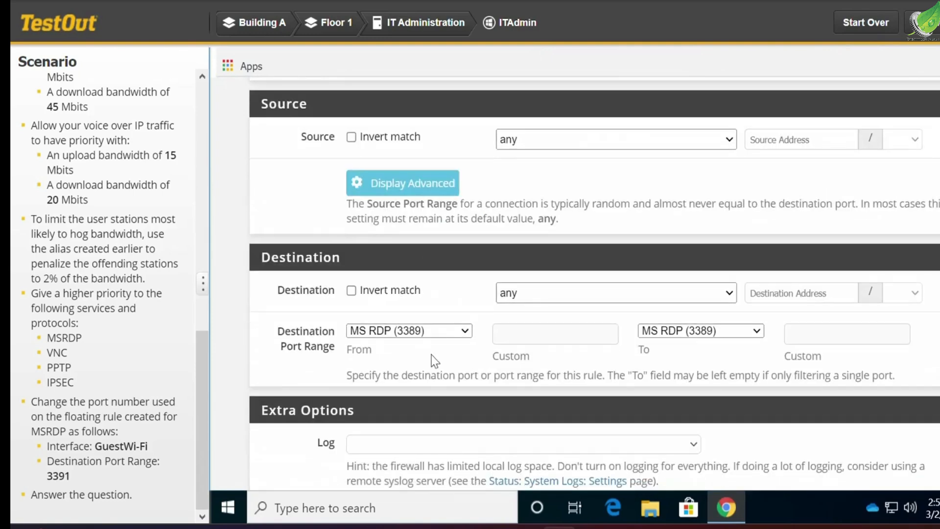
pyautogui.click(410, 331)
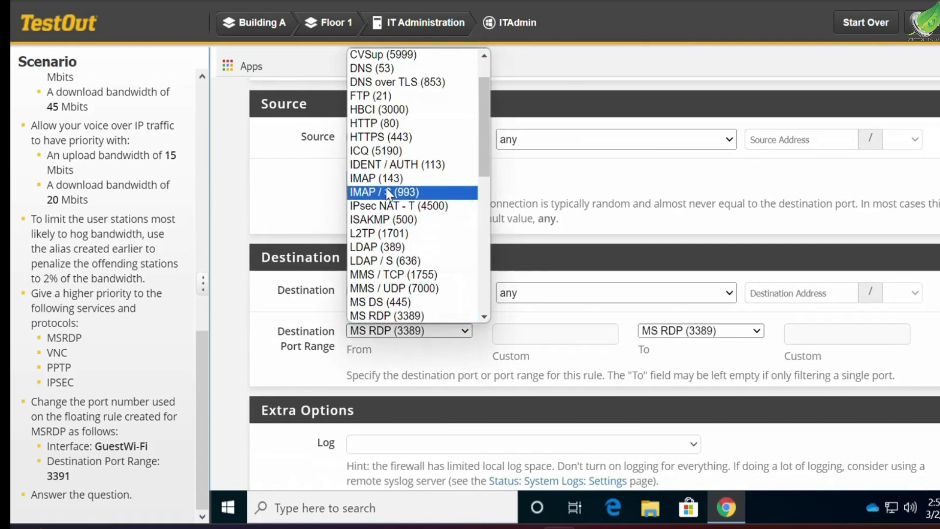
pyautogui.scroll(1, 389, 193)
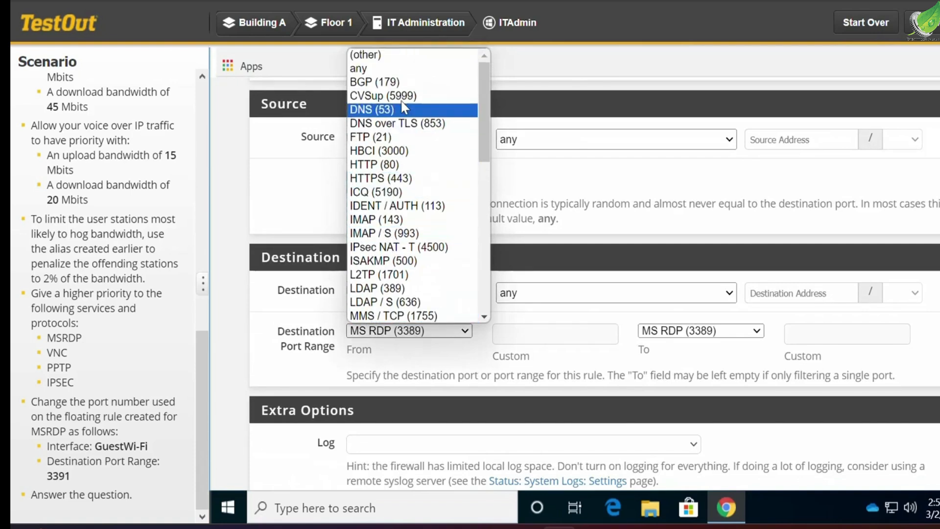
pyautogui.click(404, 61)
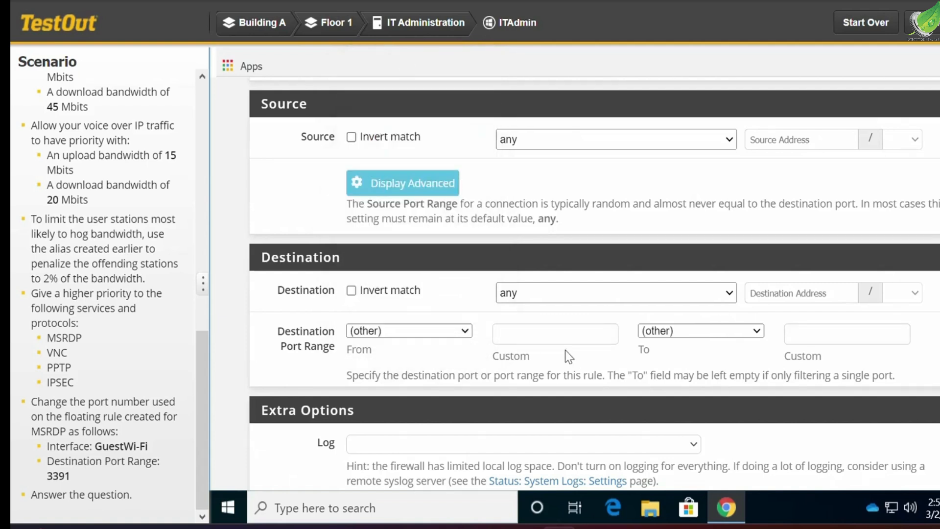
pyautogui.click(555, 337)
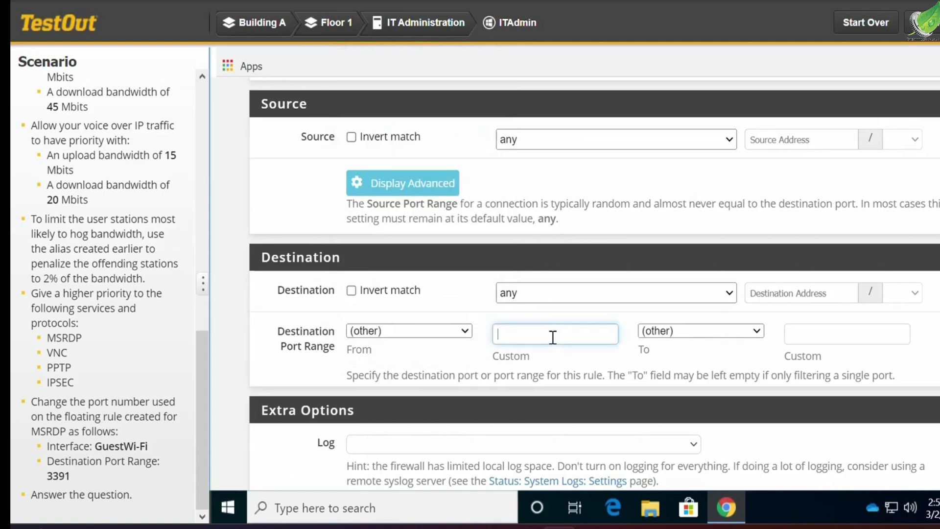
pyautogui.write('3391')
# Step: Save the edited MSRDP floating rule and apply the firewall changes
pyautogui.scroll(-5, 527, 424)
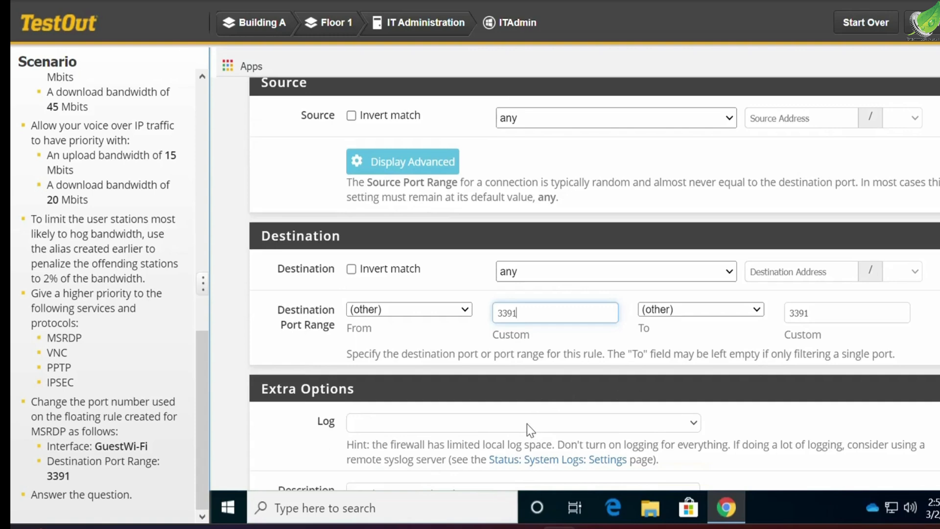
pyautogui.scroll(-3, 509, 428)
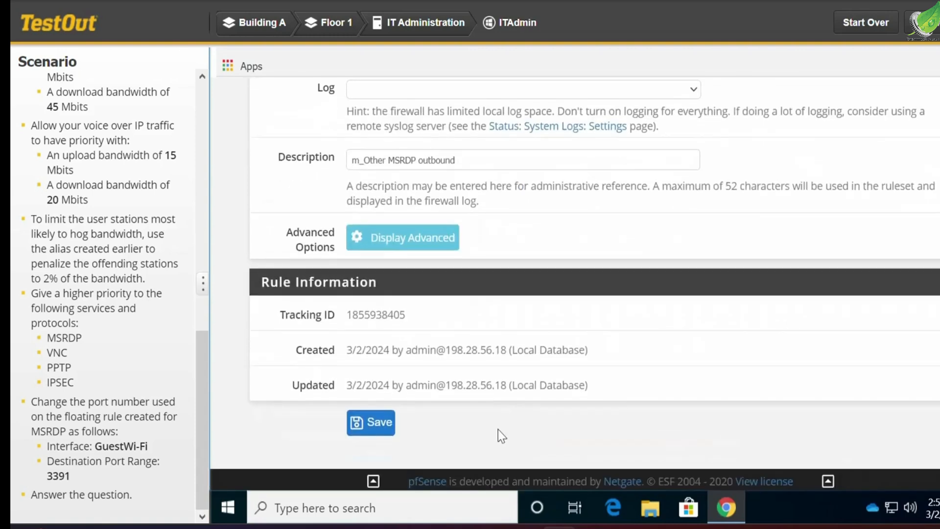
pyautogui.click(380, 417)
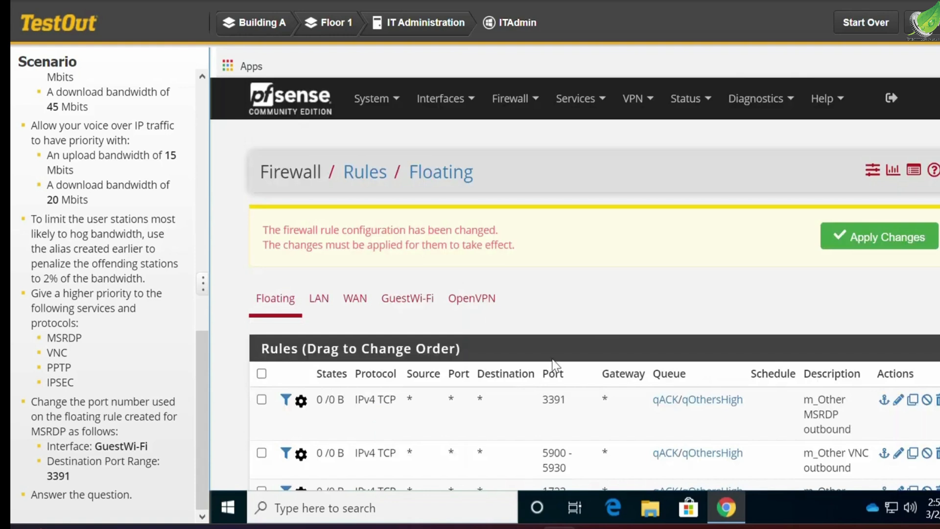
pyautogui.click(881, 230)
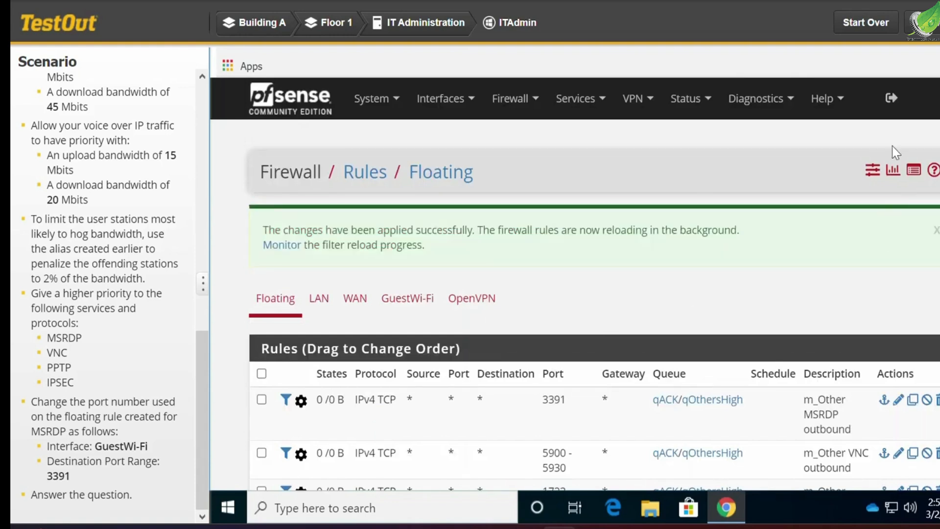
# Step: Reopen the lab questions and submit the lab for scoring
pyautogui.click(931, 28)
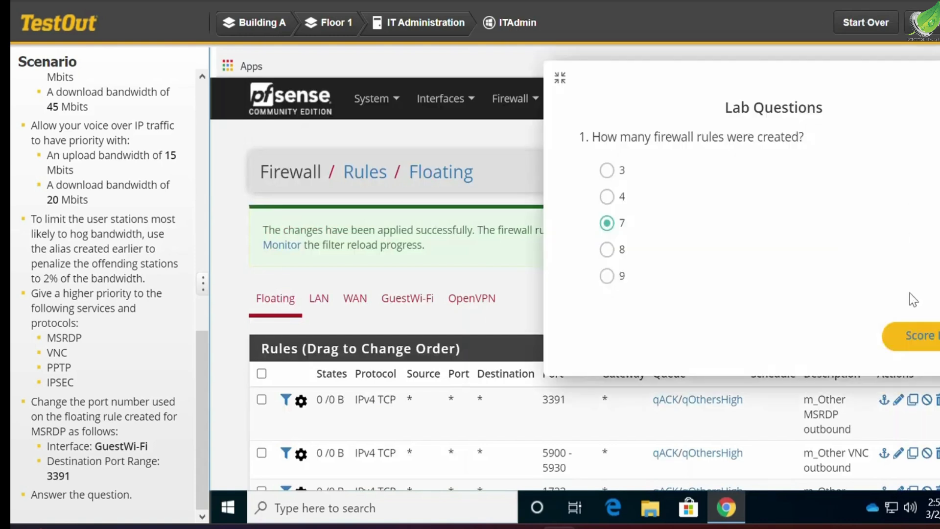
pyautogui.click(920, 336)
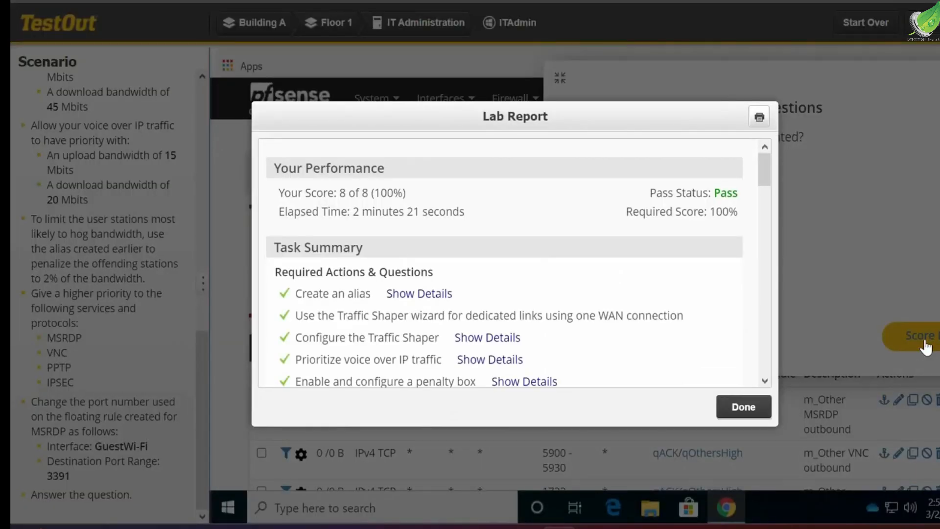